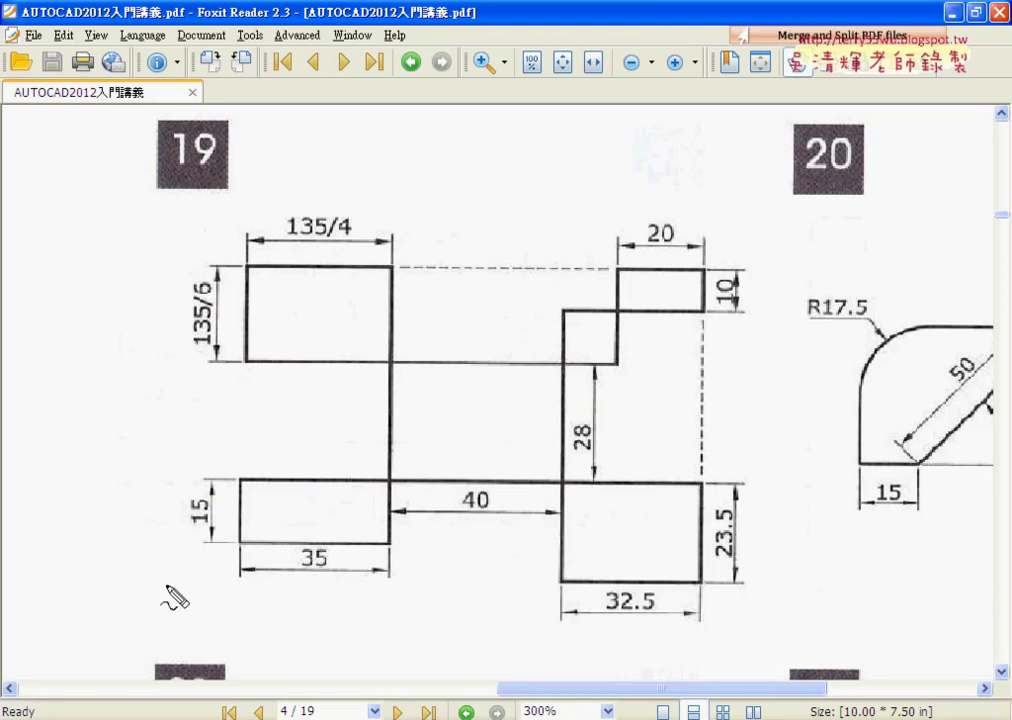
- Arrow to the lower-left box, outline the 35×15 box, and circle the stepped corner with question marks
{"action": "left_click_drag", "start_coordinate": [78, 627], "coordinate": [145, 578]}
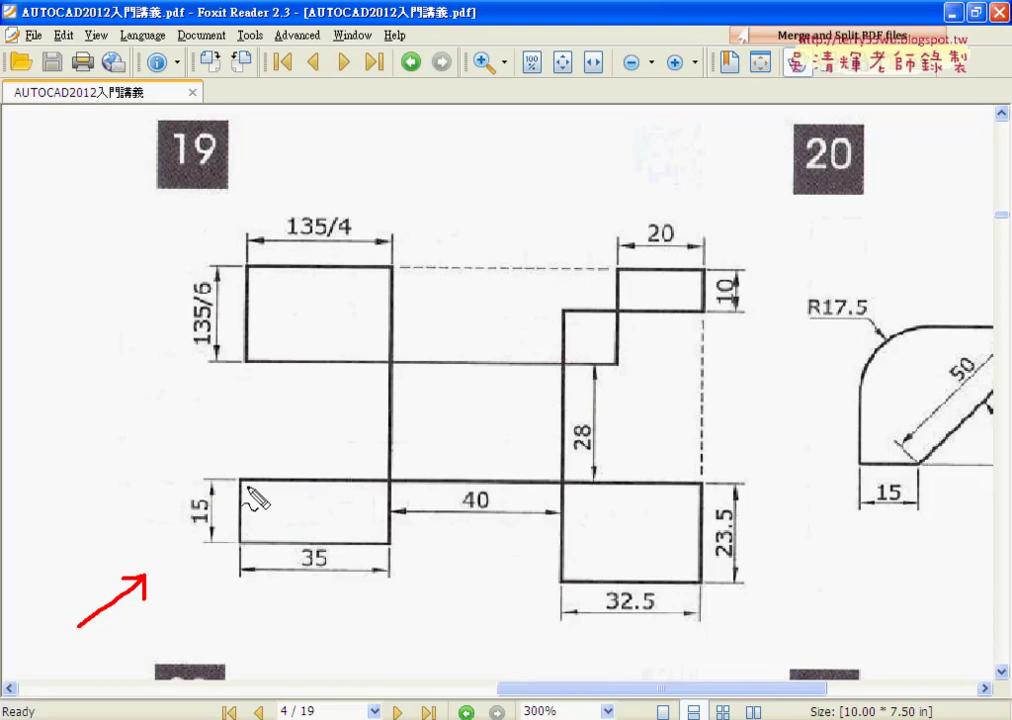
{"action": "left_click_drag", "start_coordinate": [243, 495], "coordinate": [393, 545]}
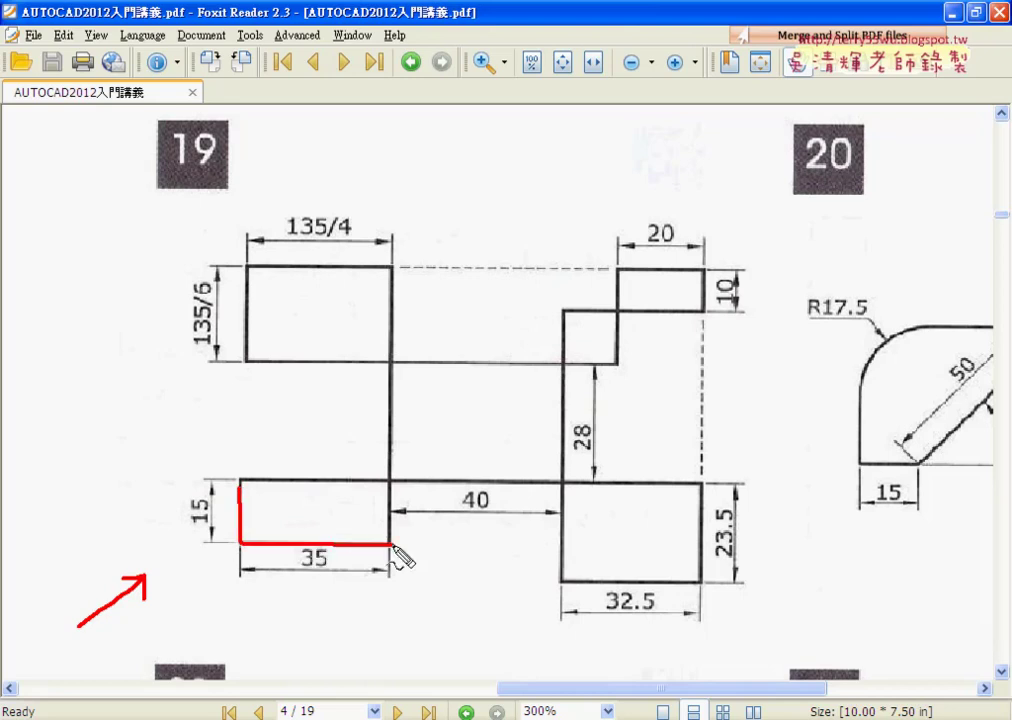
{"action": "mouse_move", "coordinate": [241, 487]}
{"action": "left_mouse_down"}
{"action": "mouse_move", "coordinate": [385, 492]}
{"action": "mouse_move", "coordinate": [381, 545]}
{"action": "left_mouse_up"}
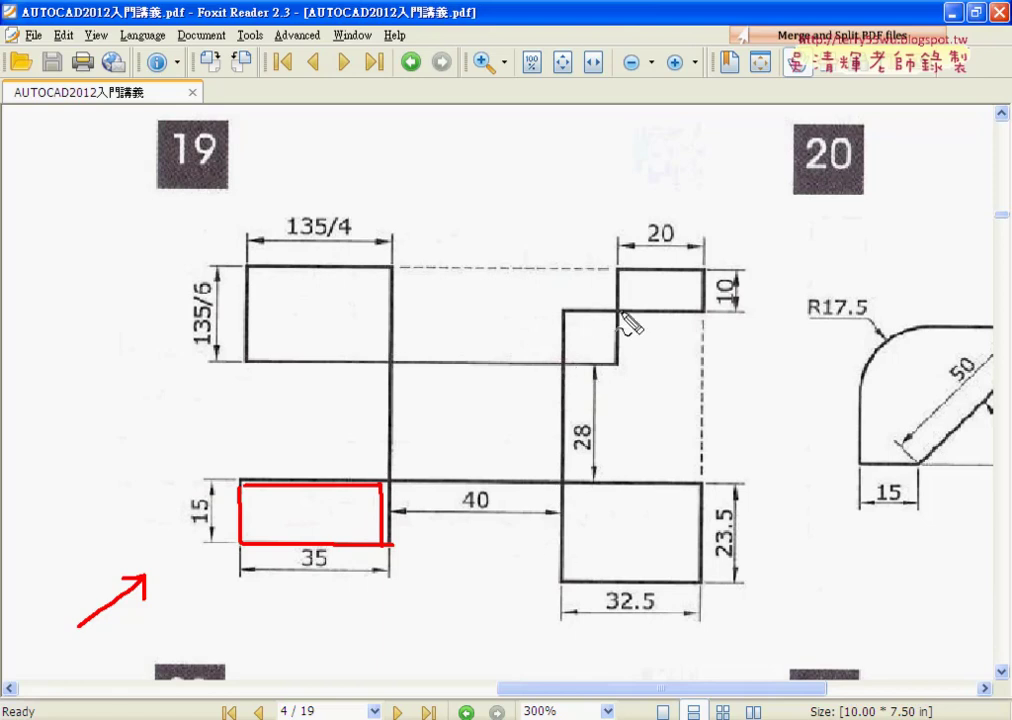
{"action": "mouse_move", "coordinate": [573, 384]}
{"action": "left_mouse_down"}
{"action": "mouse_move", "coordinate": [546, 384]}
{"action": "mouse_move", "coordinate": [628, 321]}
{"action": "mouse_move", "coordinate": [614, 389]}
{"action": "left_mouse_up"}
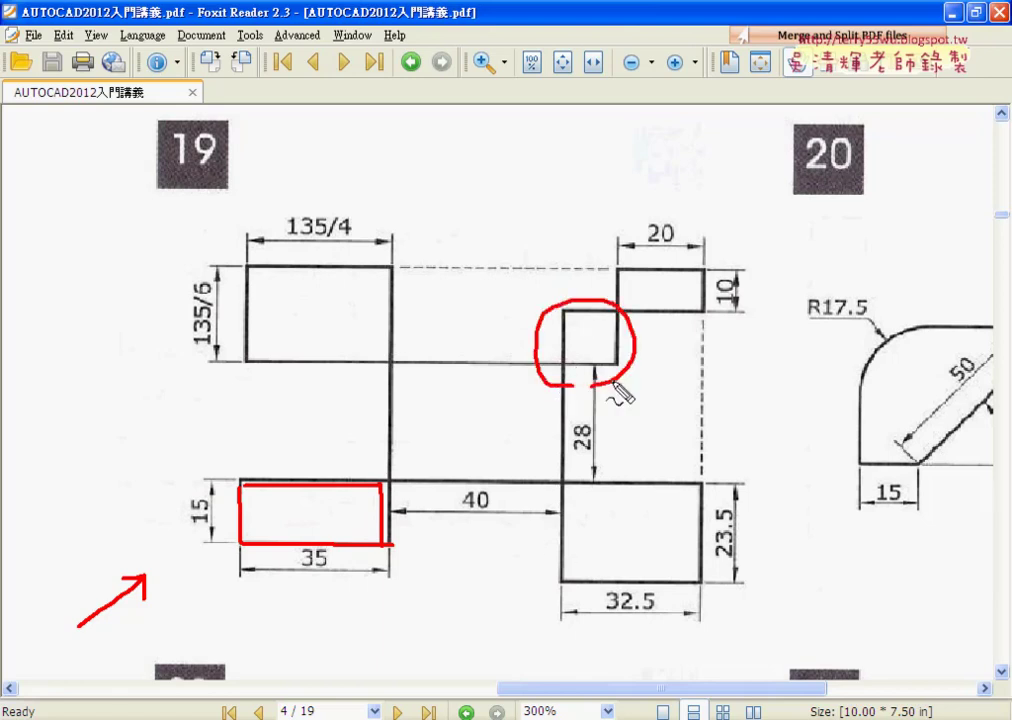
{"action": "left_click_drag", "start_coordinate": [642, 337], "coordinate": [651, 360]}
{"action": "left_click", "coordinate": [652, 370]}
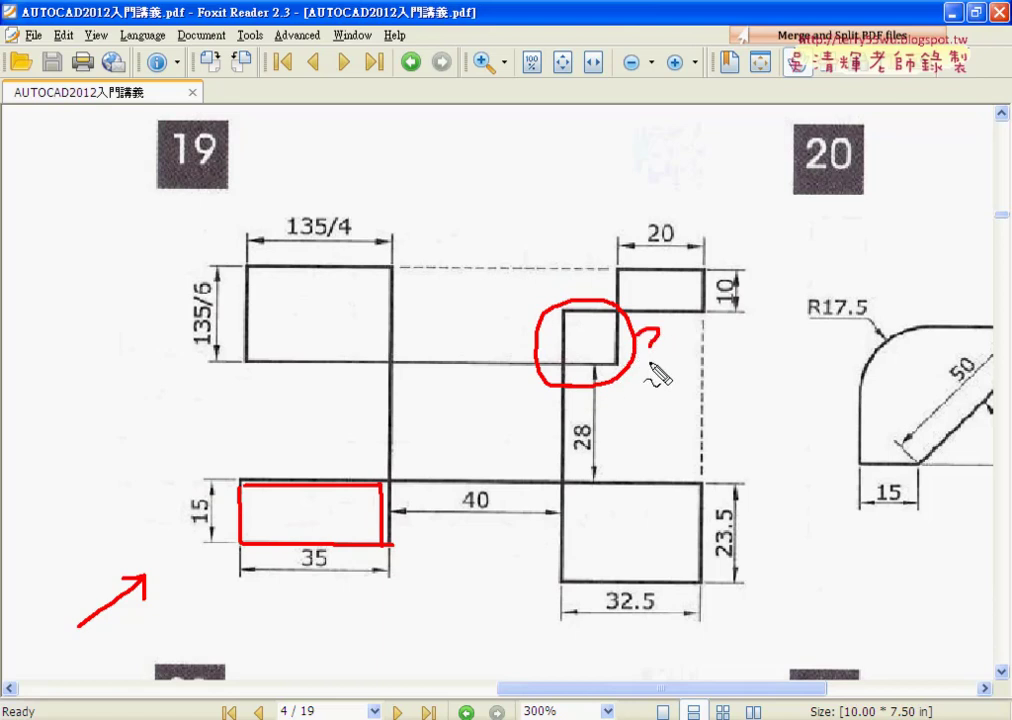
{"action": "left_click_drag", "start_coordinate": [583, 268], "coordinate": [592, 282]}
{"action": "left_click", "coordinate": [589, 295]}
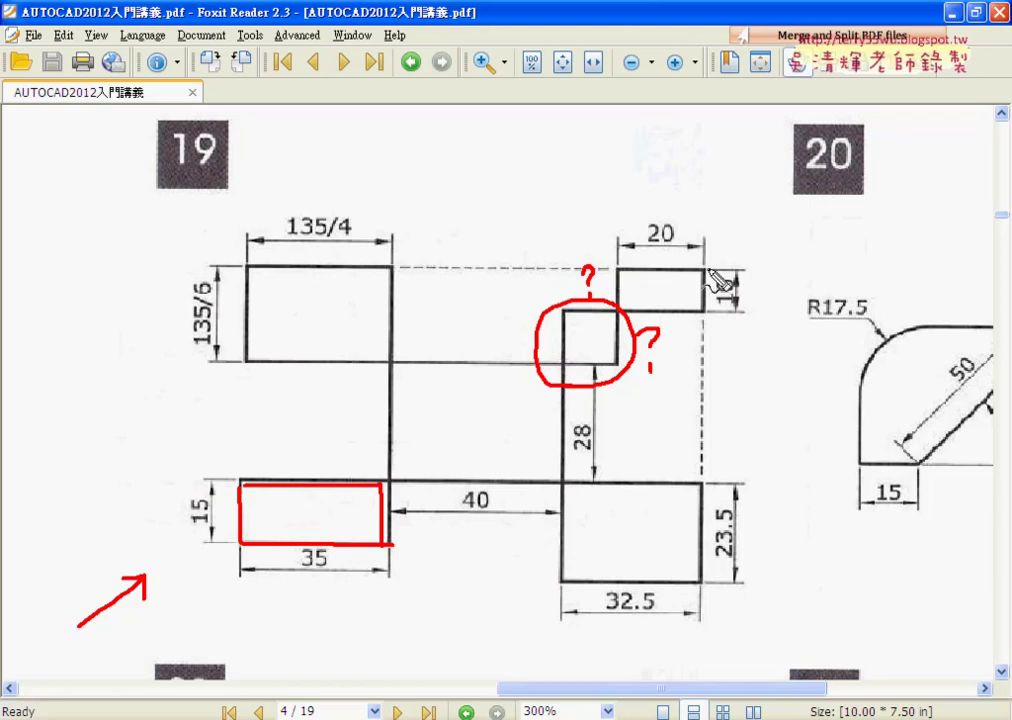
- Mark the small box's corner and draw arrows along the dashed lines into the 20×10 box
{"action": "left_click_drag", "start_coordinate": [700, 273], "coordinate": [706, 268]}
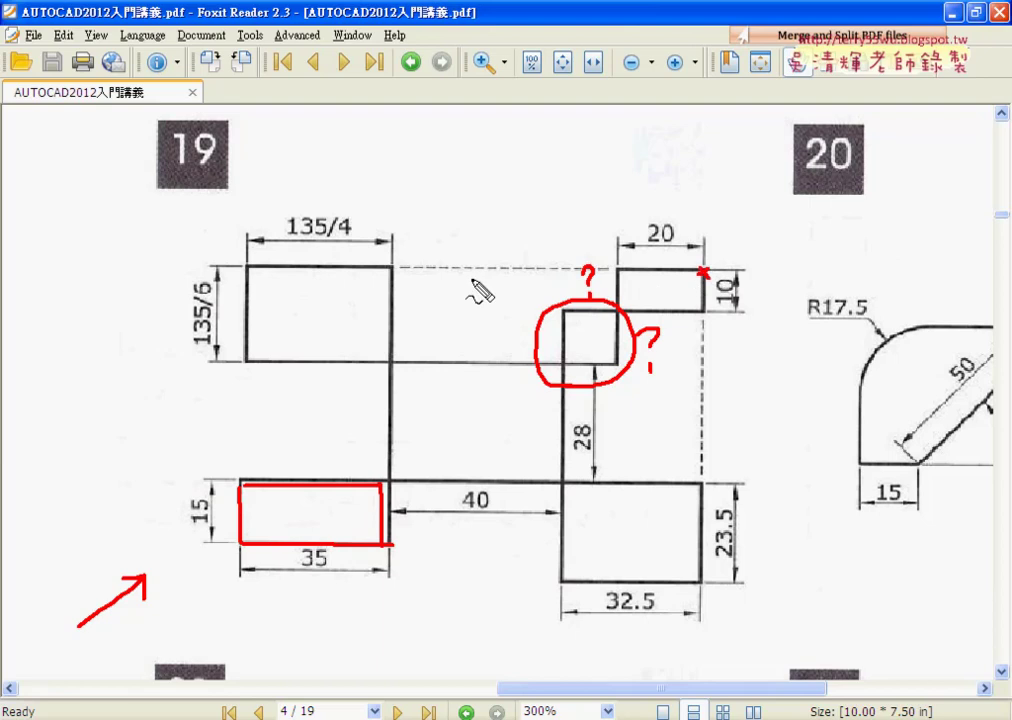
{"action": "mouse_move", "coordinate": [435, 268]}
{"action": "left_mouse_down"}
{"action": "mouse_move", "coordinate": [553, 269]}
{"action": "mouse_move", "coordinate": [542, 276]}
{"action": "left_mouse_up"}
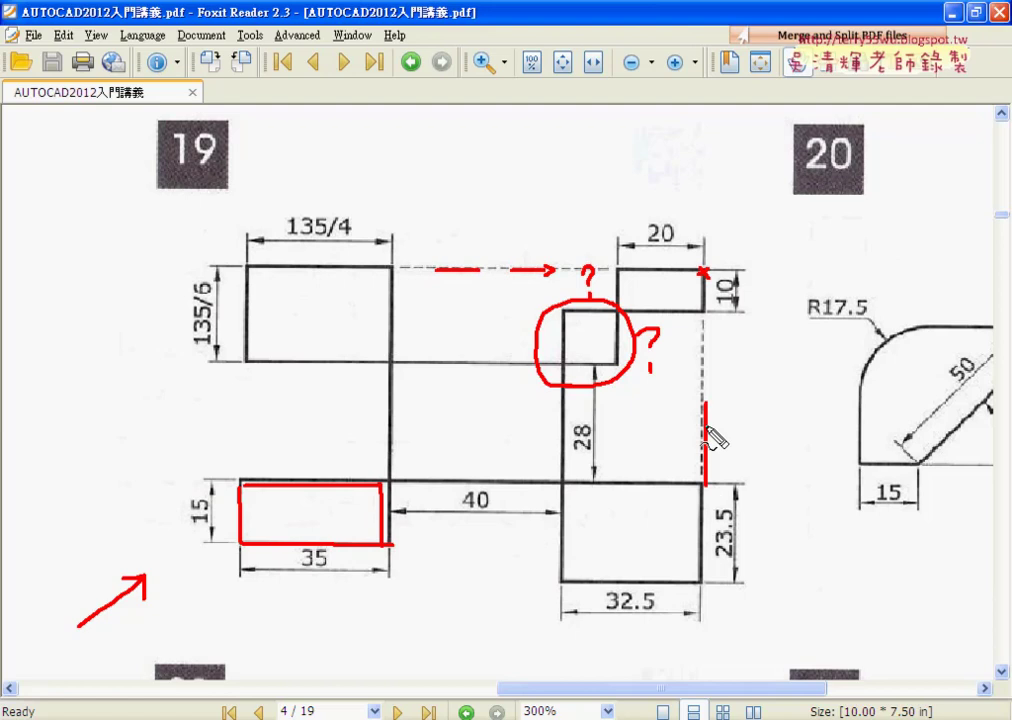
{"action": "mouse_move", "coordinate": [705, 485]}
{"action": "left_mouse_down"}
{"action": "mouse_move", "coordinate": [705, 372]}
{"action": "mouse_move", "coordinate": [712, 382]}
{"action": "left_mouse_up"}
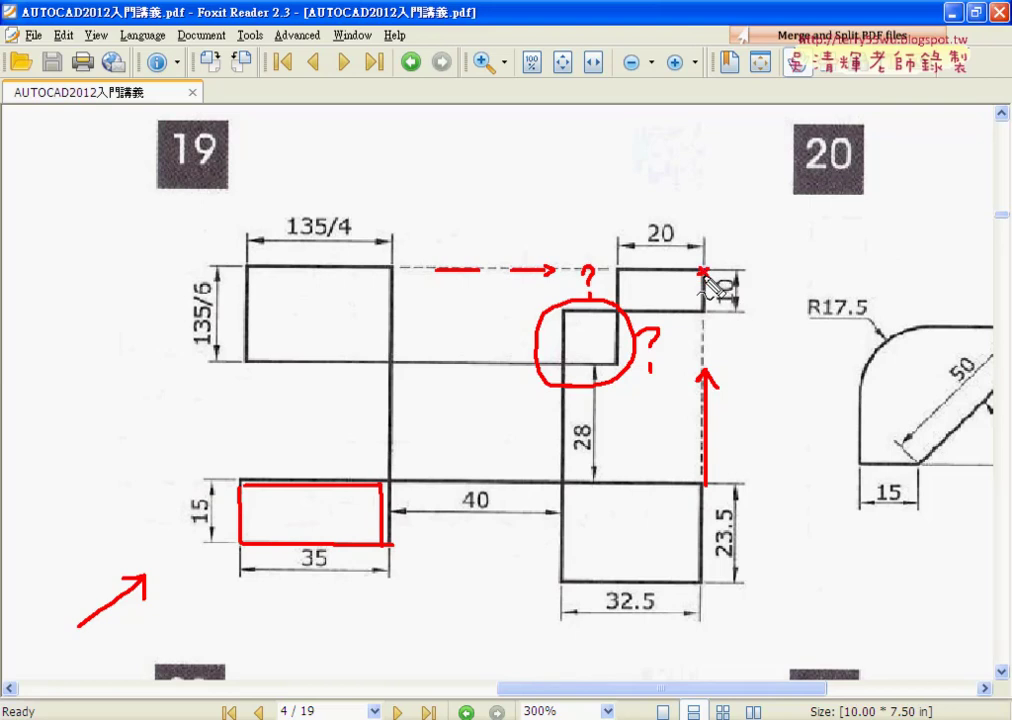
{"action": "left_click_drag", "start_coordinate": [703, 274], "coordinate": [666, 297]}
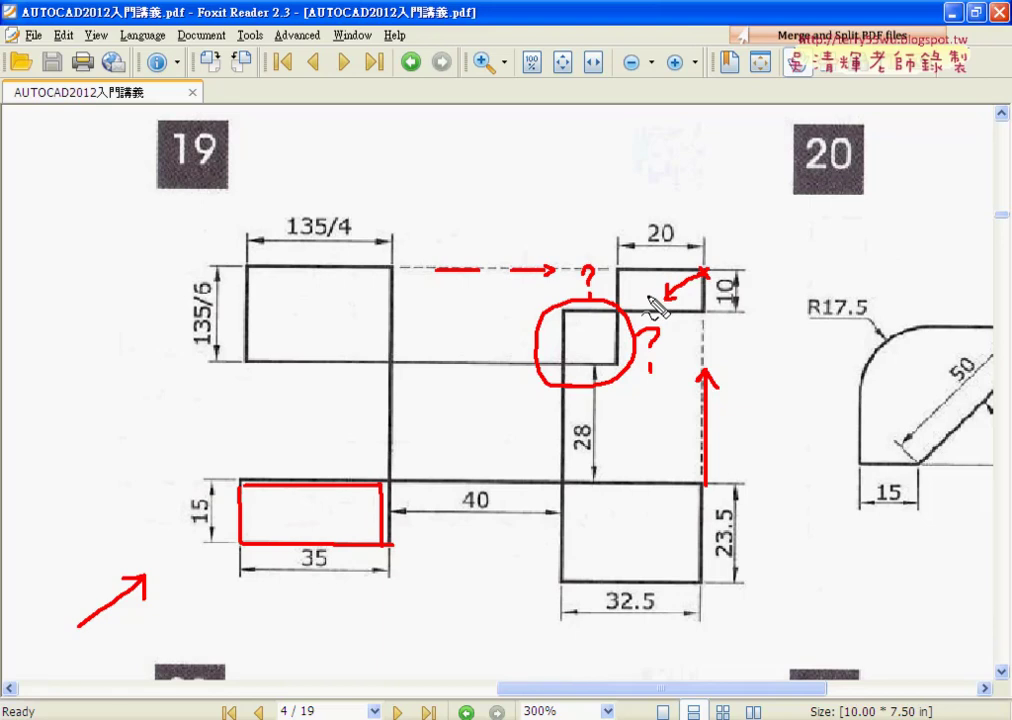
- Clear the old marks, outline the 40×28 middle rectangle, and arrow its corners toward the outer boxes
{"action": "key", "text": "Escape"}
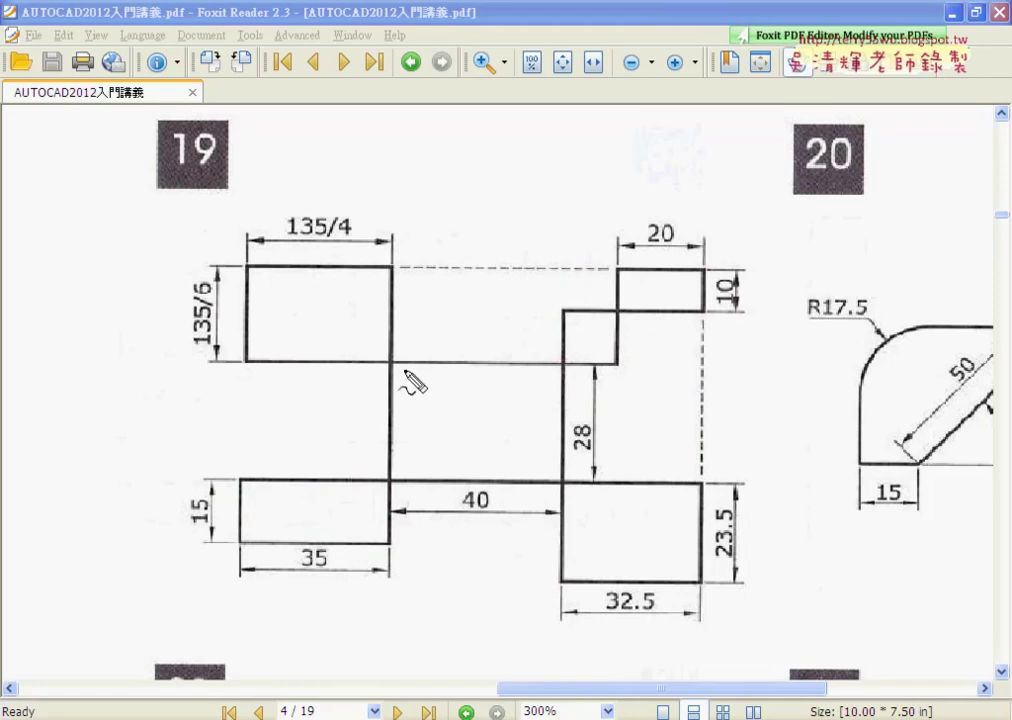
{"action": "mouse_move", "coordinate": [392, 366]}
{"action": "left_mouse_down"}
{"action": "mouse_move", "coordinate": [400, 475]}
{"action": "mouse_move", "coordinate": [548, 475]}
{"action": "left_mouse_up"}
{"action": "mouse_move", "coordinate": [392, 362]}
{"action": "left_mouse_down"}
{"action": "mouse_move", "coordinate": [563, 372]}
{"action": "mouse_move", "coordinate": [557, 474]}
{"action": "mouse_move", "coordinate": [527, 483]}
{"action": "left_mouse_up"}
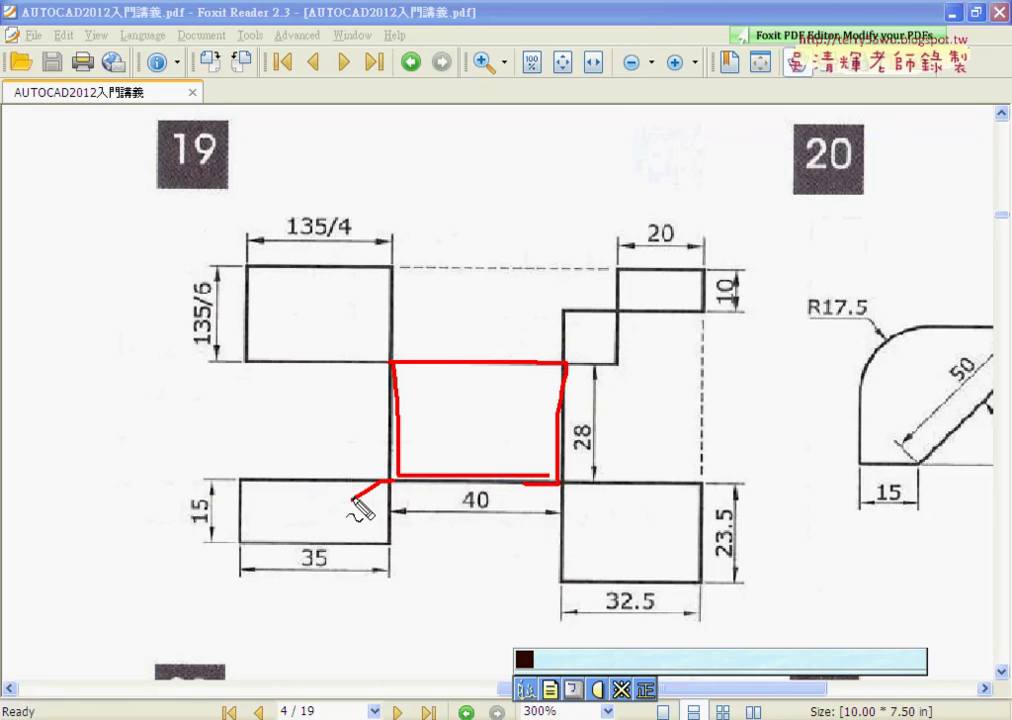
{"action": "left_click_drag", "start_coordinate": [389, 480], "coordinate": [348, 502]}
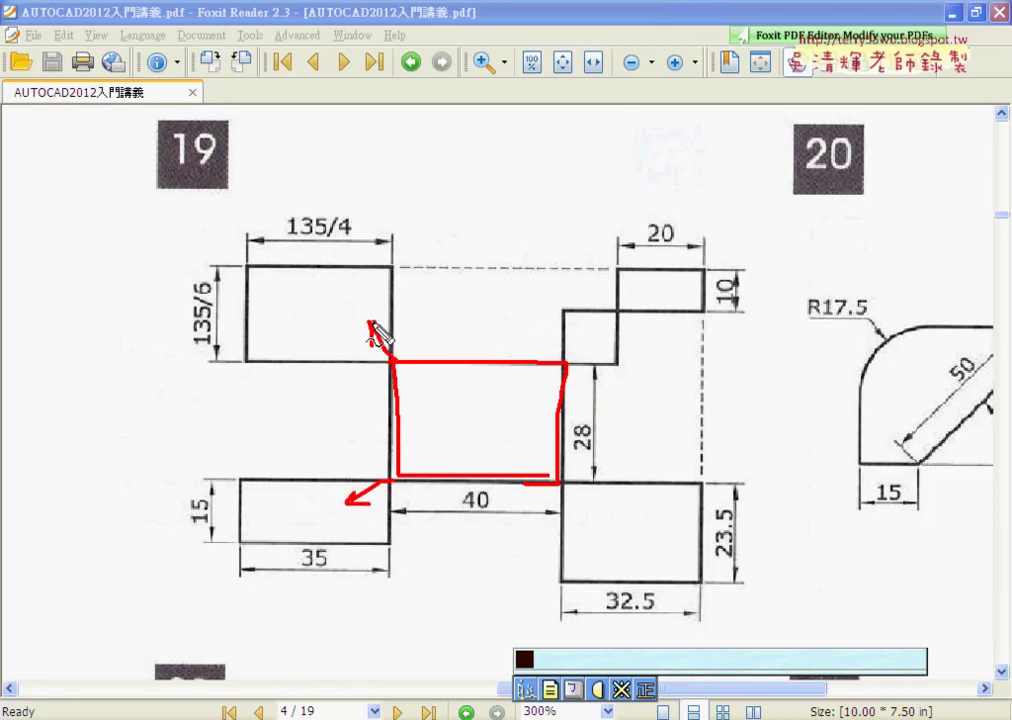
{"action": "left_click_drag", "start_coordinate": [392, 360], "coordinate": [374, 322]}
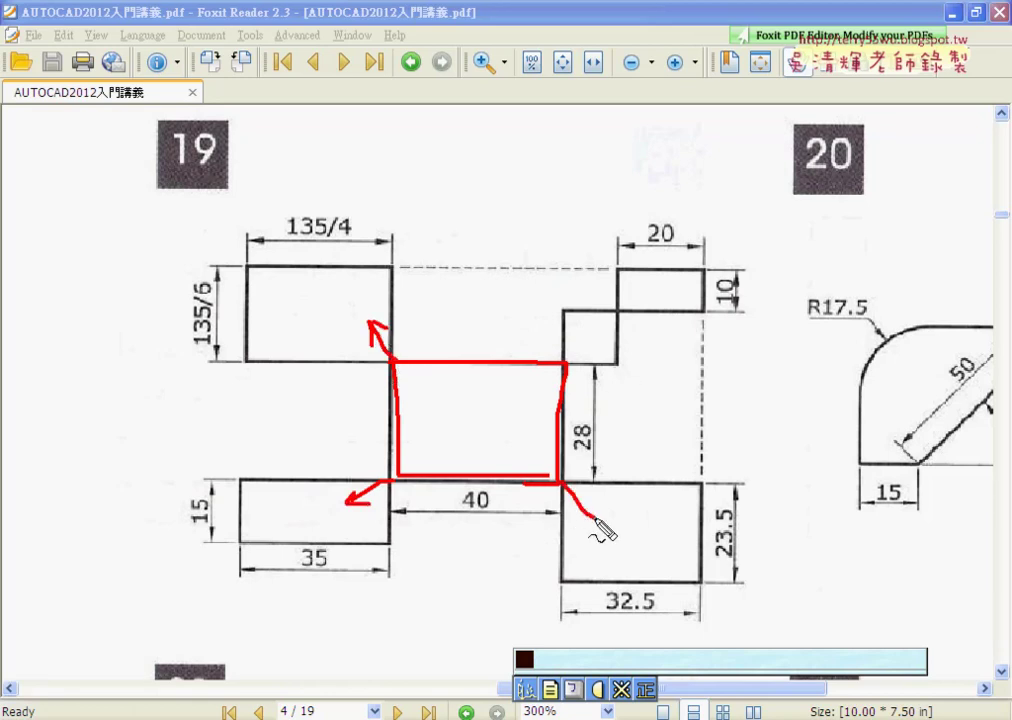
{"action": "left_click_drag", "start_coordinate": [558, 483], "coordinate": [603, 518]}
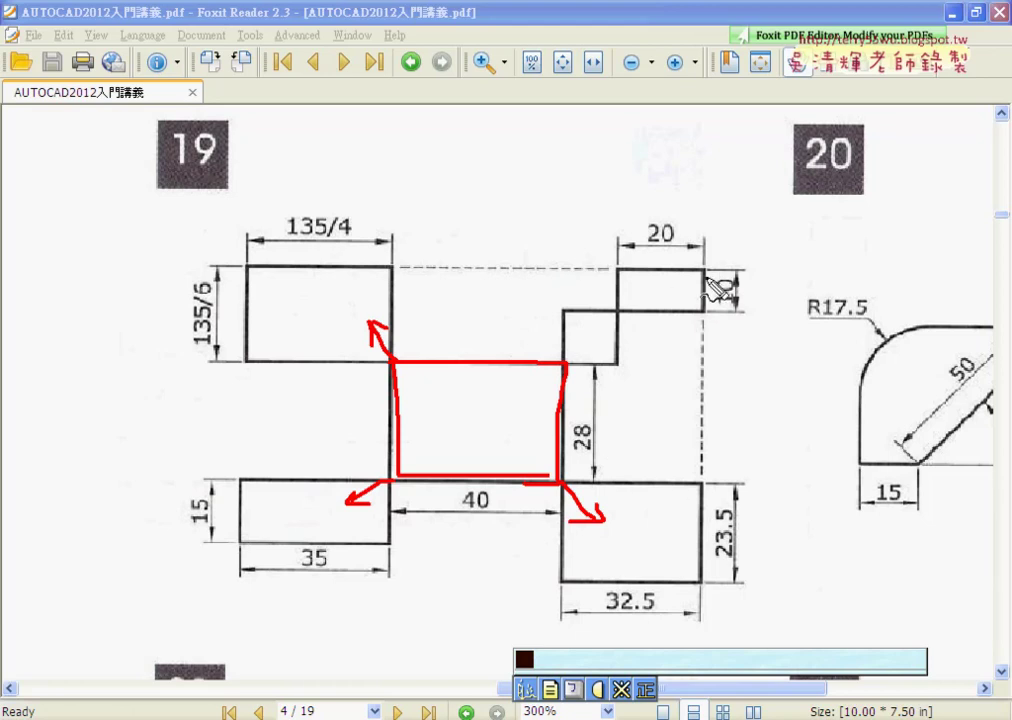
- Arrow into the small box, circle the 20 dimension, mark the corners, and start an @ above
{"action": "left_click_drag", "start_coordinate": [705, 272], "coordinate": [664, 302]}
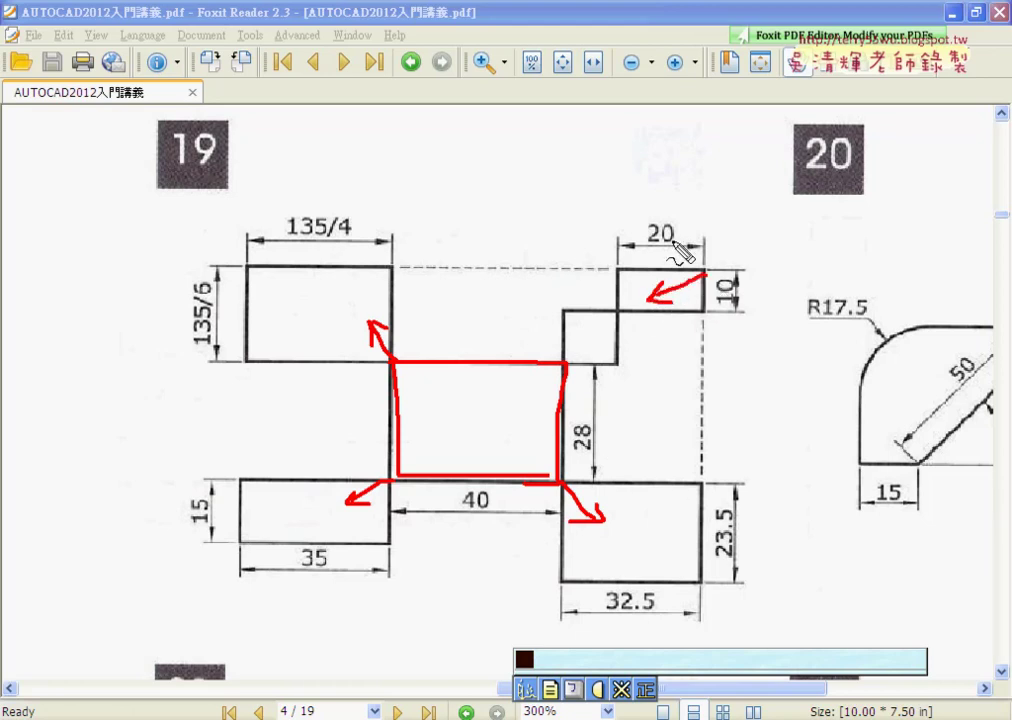
{"action": "mouse_move", "coordinate": [676, 219]}
{"action": "left_mouse_down"}
{"action": "mouse_move", "coordinate": [683, 244]}
{"action": "mouse_move", "coordinate": [727, 293]}
{"action": "left_mouse_up"}
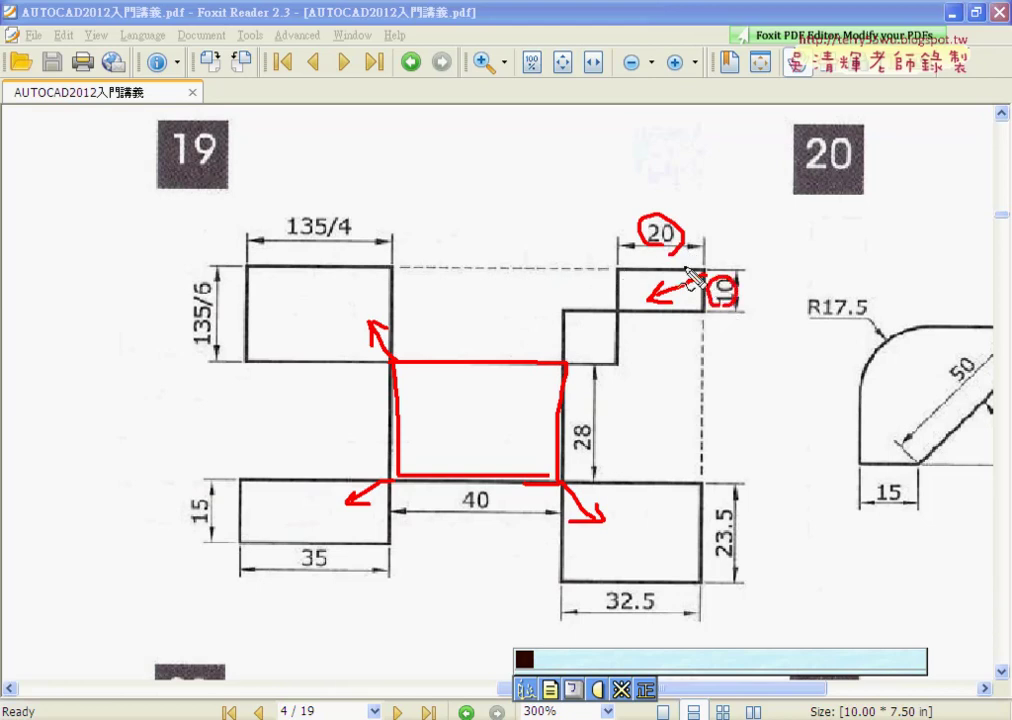
{"action": "left_click_drag", "start_coordinate": [622, 268], "coordinate": [705, 268]}
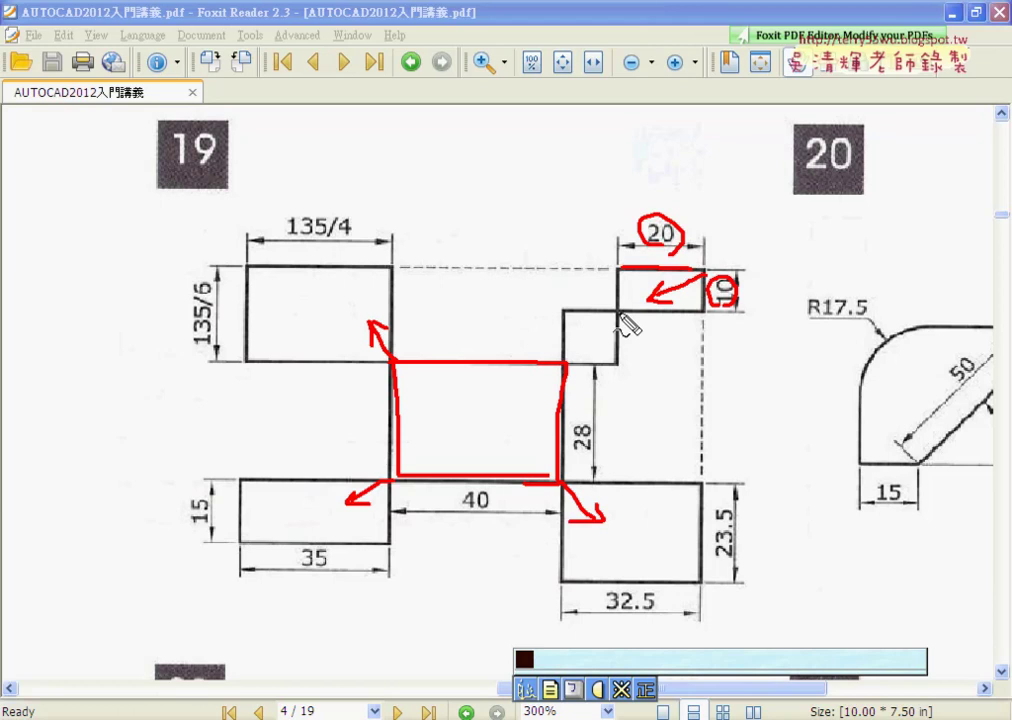
{"action": "left_click", "coordinate": [621, 310]}
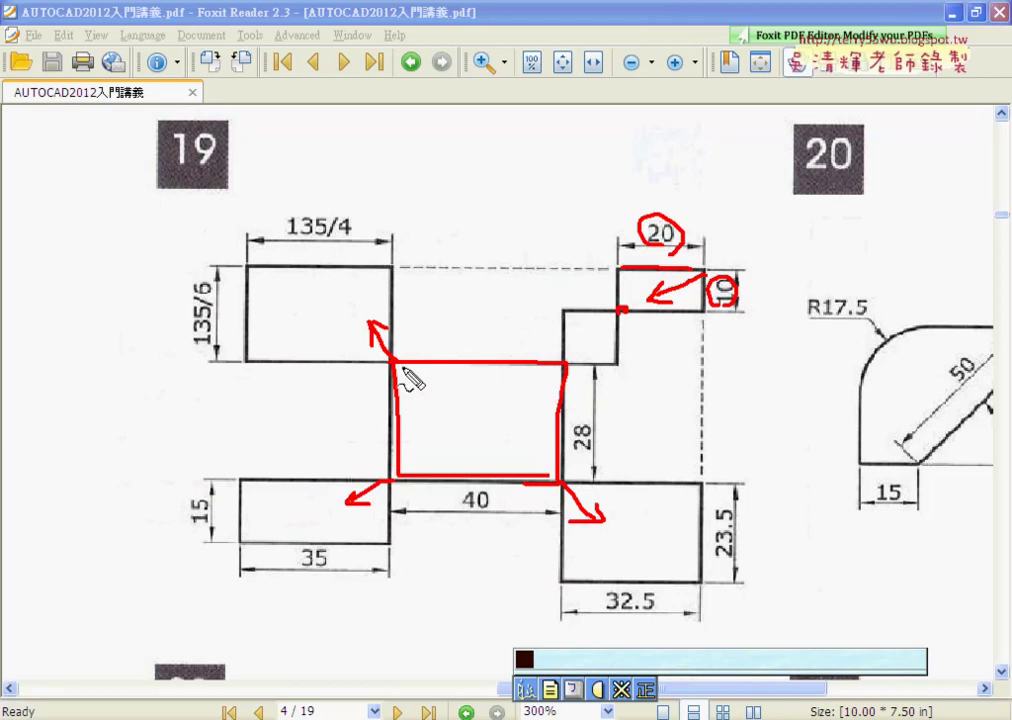
{"action": "left_click", "coordinate": [393, 475]}
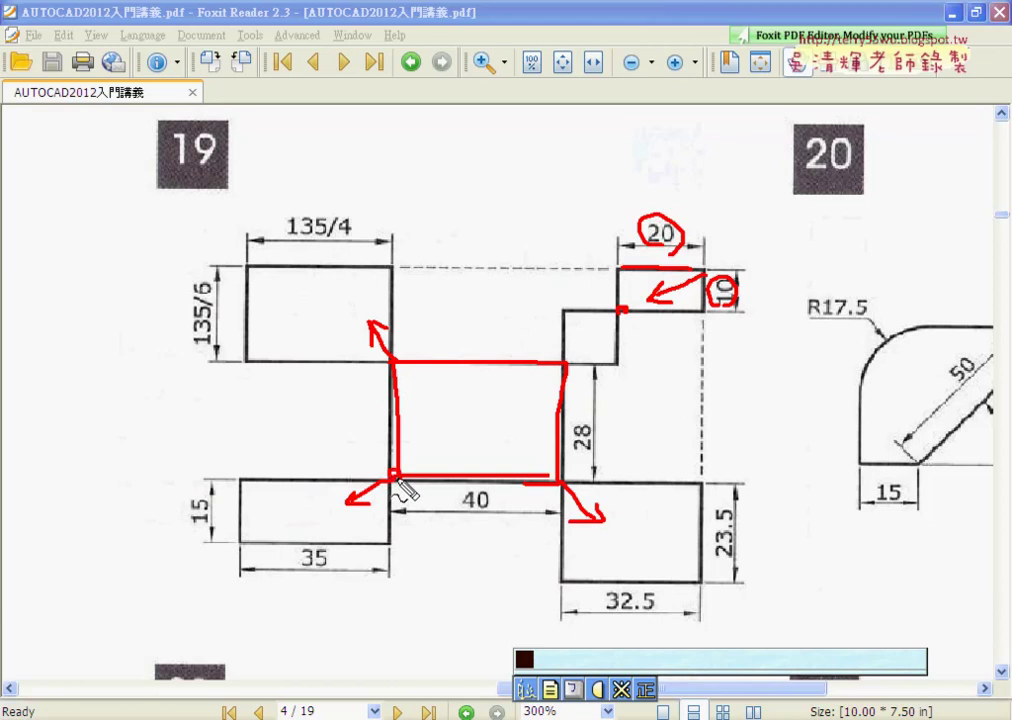
{"action": "mouse_move", "coordinate": [395, 478]}
{"action": "left_mouse_down"}
{"action": "mouse_move", "coordinate": [472, 418]}
{"action": "mouse_move", "coordinate": [467, 443]}
{"action": "left_mouse_up"}
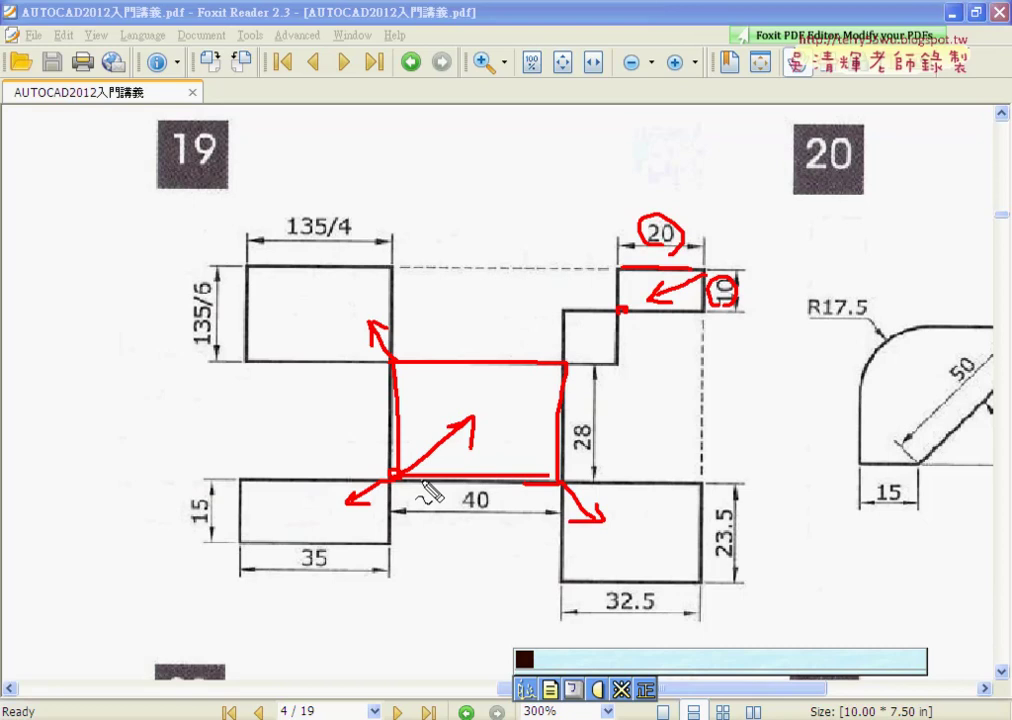
{"action": "mouse_move", "coordinate": [462, 180]}
{"action": "left_mouse_down"}
{"action": "mouse_move", "coordinate": [481, 187]}
{"action": "mouse_move", "coordinate": [488, 174]}
{"action": "left_mouse_up"}
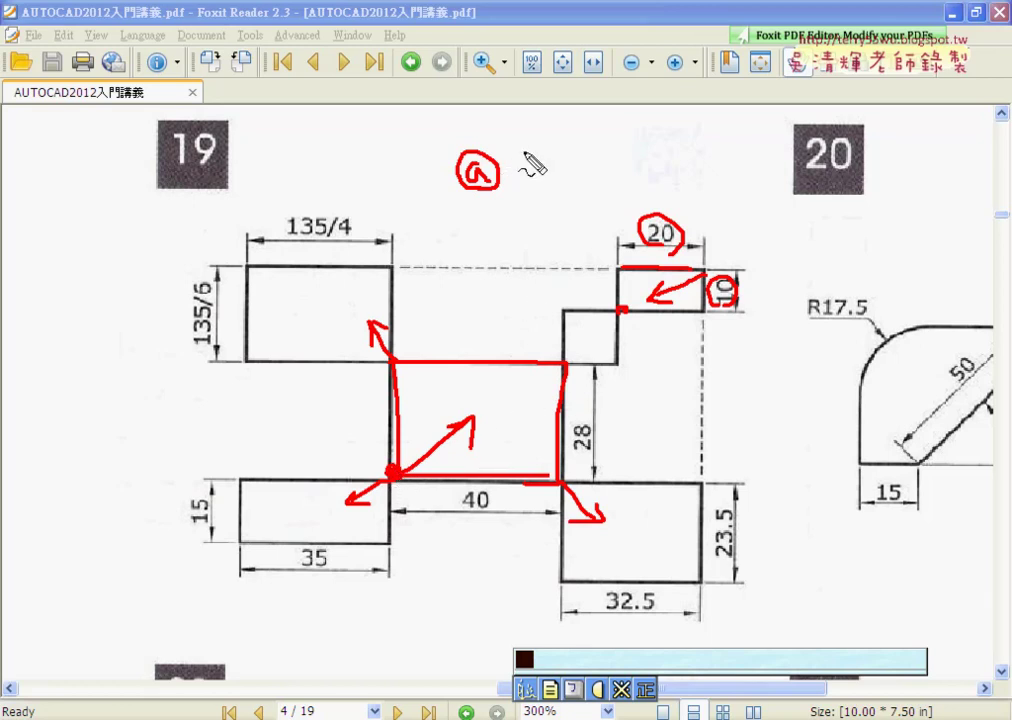
{"action": "mouse_move", "coordinate": [527, 147]}
{"action": "left_mouse_down"}
{"action": "mouse_move", "coordinate": [508, 180]}
{"action": "mouse_move", "coordinate": [540, 178]}
{"action": "mouse_move", "coordinate": [524, 190]}
{"action": "mouse_move", "coordinate": [534, 168]}
{"action": "left_mouse_up"}
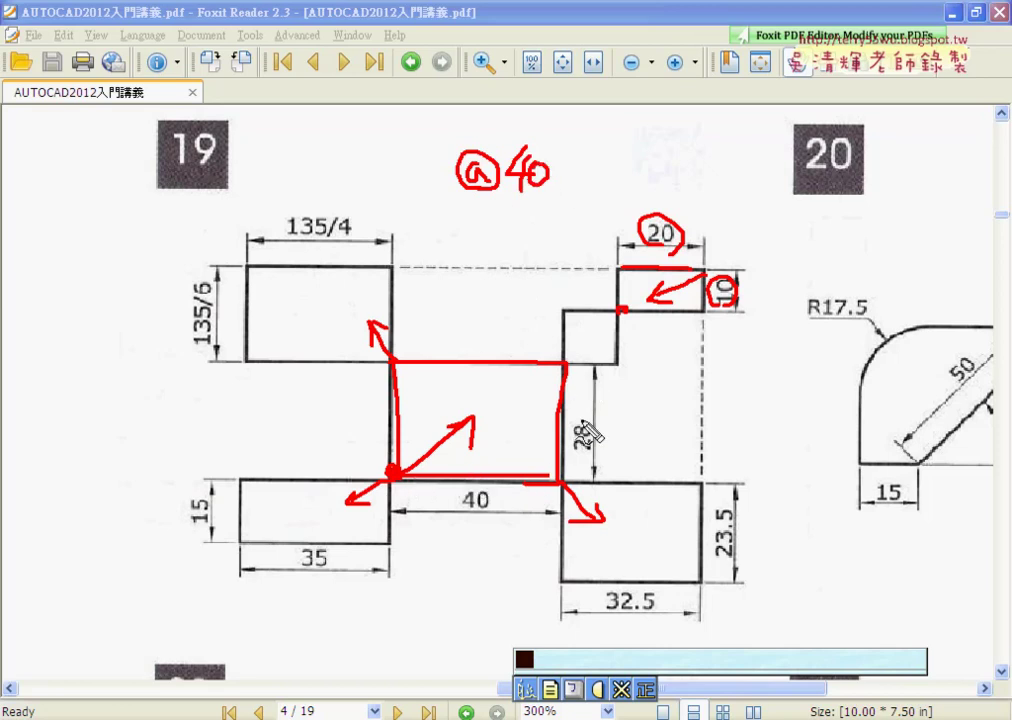
{"action": "left_click_drag", "start_coordinate": [553, 170], "coordinate": [546, 199]}
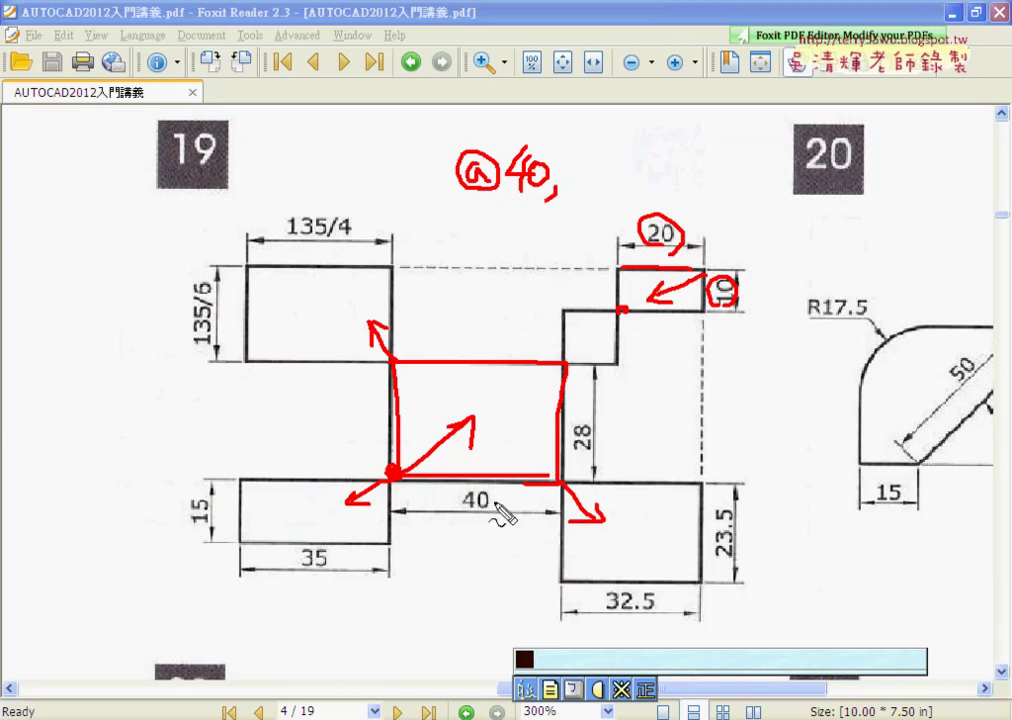
{"action": "left_click_drag", "start_coordinate": [493, 490], "coordinate": [511, 506]}
{"action": "left_click_drag", "start_coordinate": [510, 490], "coordinate": [493, 507]}
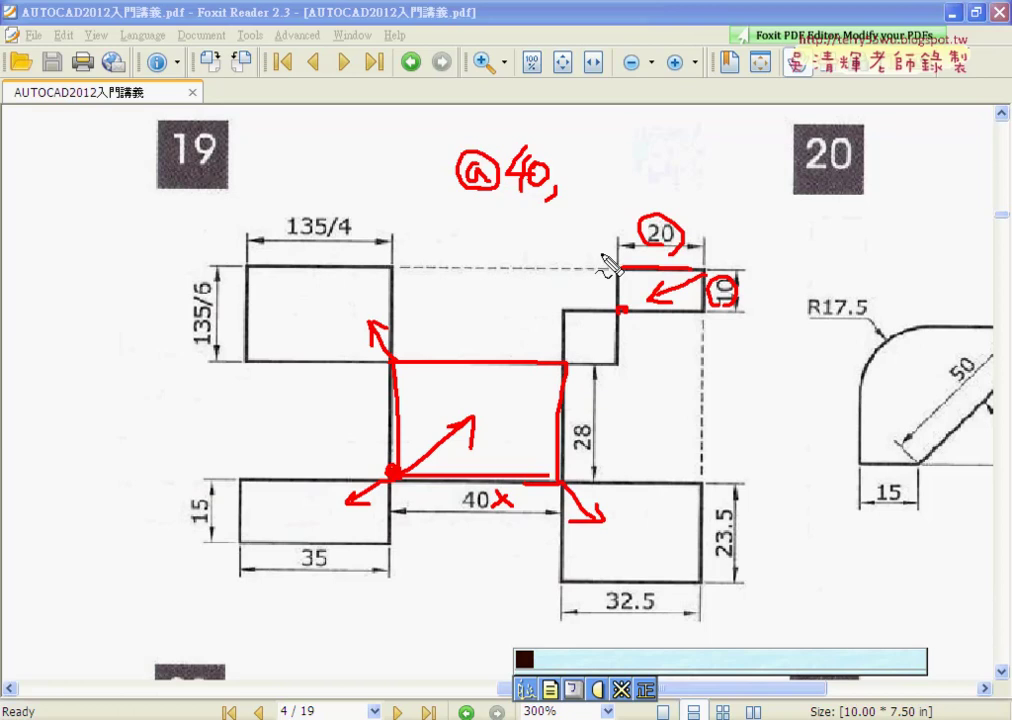
{"action": "mouse_move", "coordinate": [575, 162]}
{"action": "left_mouse_down"}
{"action": "mouse_move", "coordinate": [595, 184]}
{"action": "mouse_move", "coordinate": [617, 168]}
{"action": "mouse_move", "coordinate": [614, 200]}
{"action": "mouse_move", "coordinate": [621, 187]}
{"action": "left_mouse_up"}
{"action": "left_click_drag", "start_coordinate": [466, 205], "coordinate": [612, 210]}
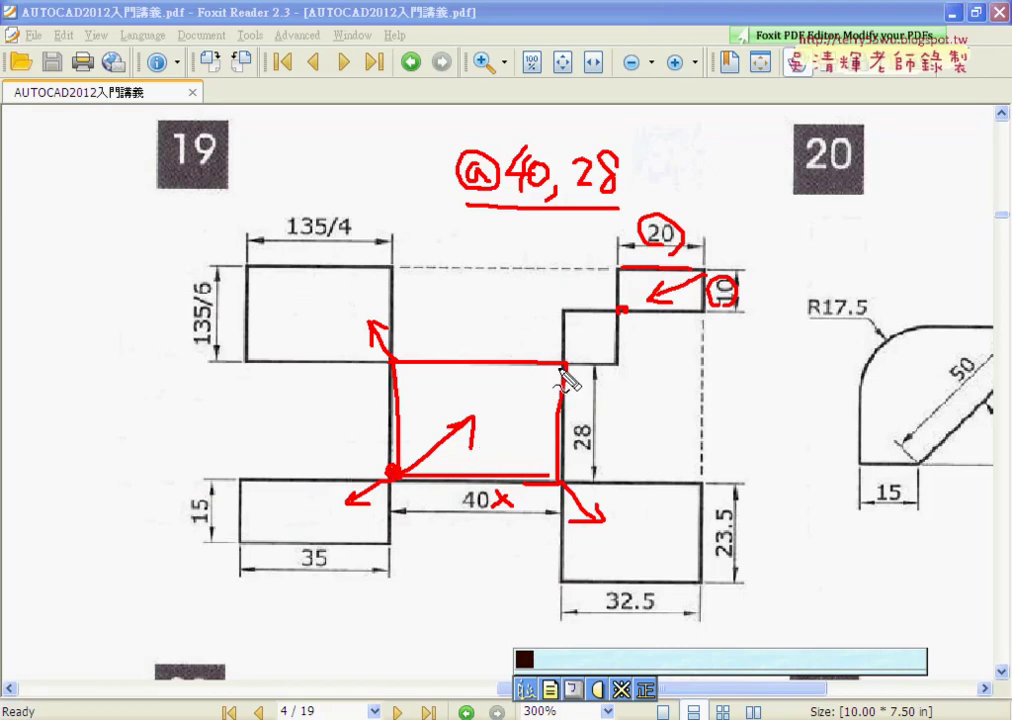
- Retrace the middle rectangle's right side, thicken the lower-left arrow, and dot the 35 box's corner
{"action": "left_click_drag", "start_coordinate": [566, 363], "coordinate": [564, 480]}
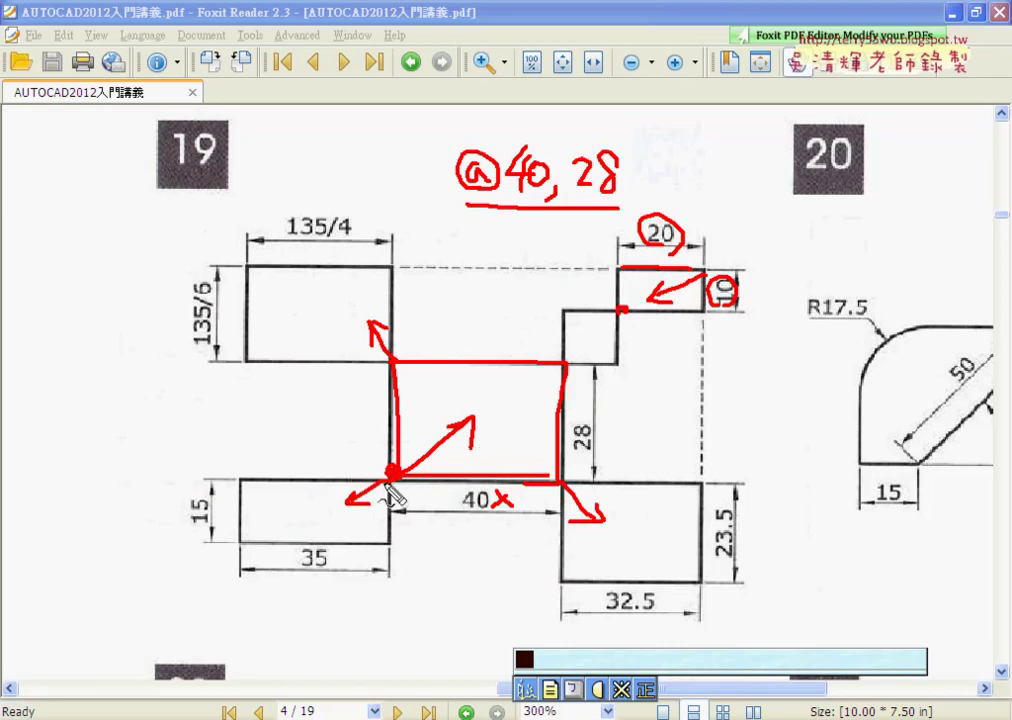
{"action": "mouse_move", "coordinate": [395, 474]}
{"action": "left_mouse_down"}
{"action": "mouse_move", "coordinate": [350, 503]}
{"action": "mouse_move", "coordinate": [375, 510]}
{"action": "left_mouse_up"}
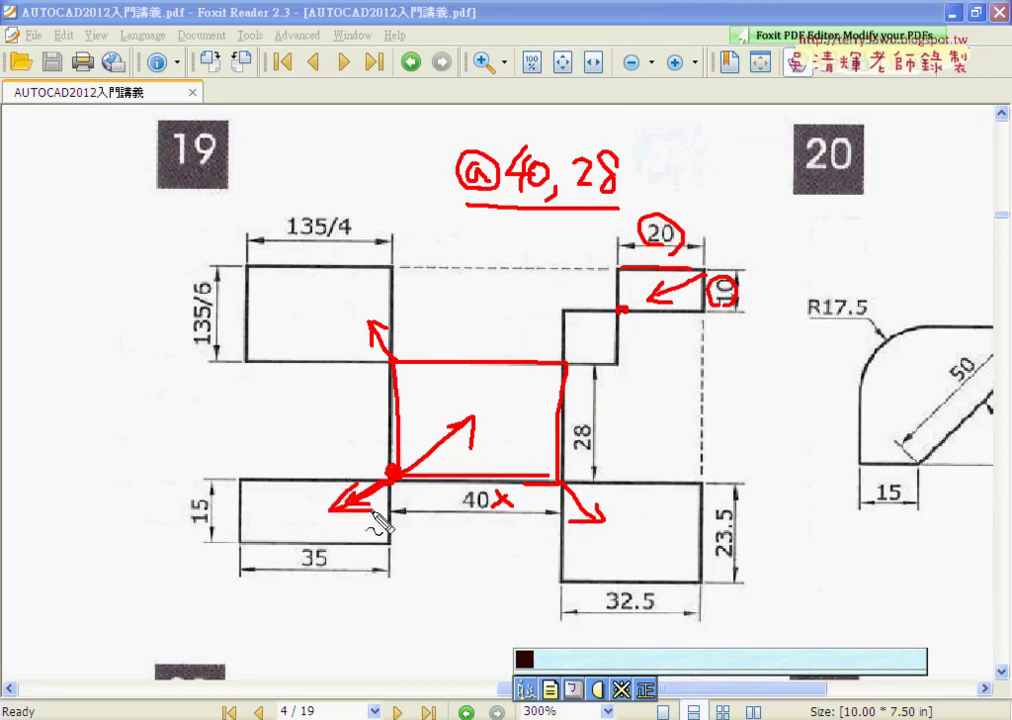
{"action": "left_click", "coordinate": [246, 543]}
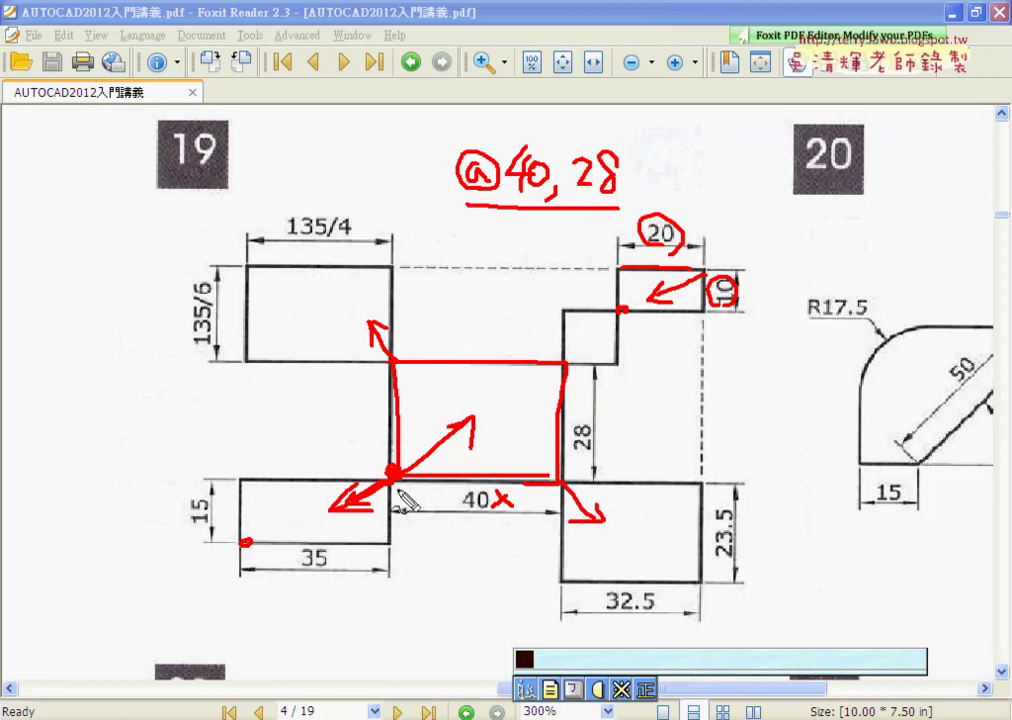
- Write @-35,-15 below the lower-left box, circle 35 and 15, and arrow along its top edge
{"action": "left_click", "coordinate": [244, 630]}
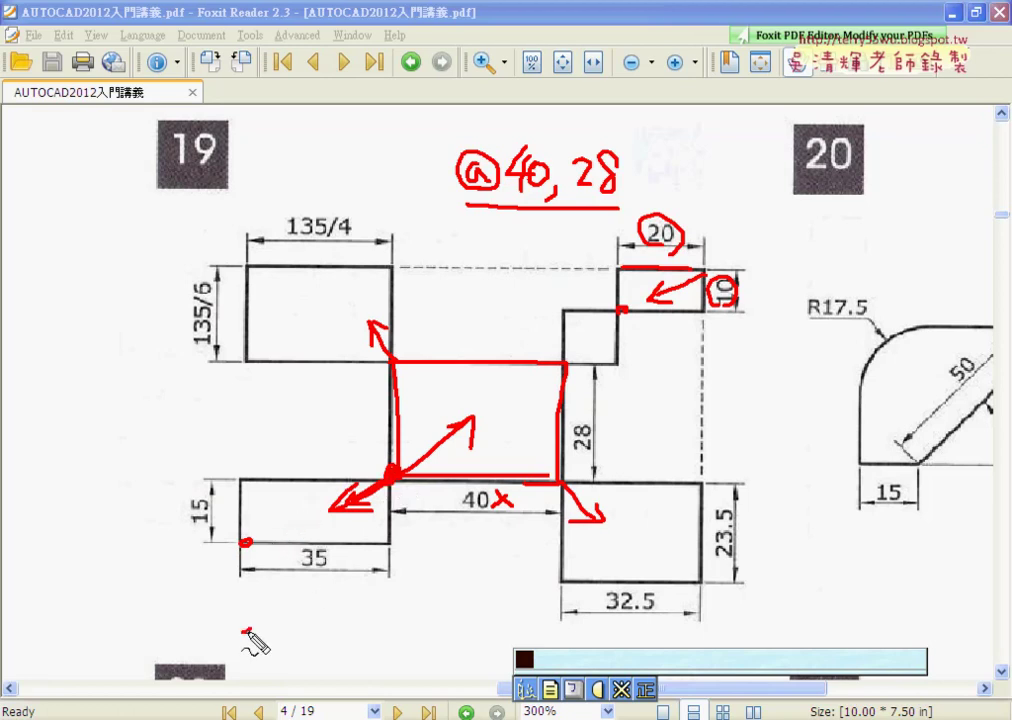
{"action": "left_click_drag", "start_coordinate": [244, 632], "coordinate": [273, 634]}
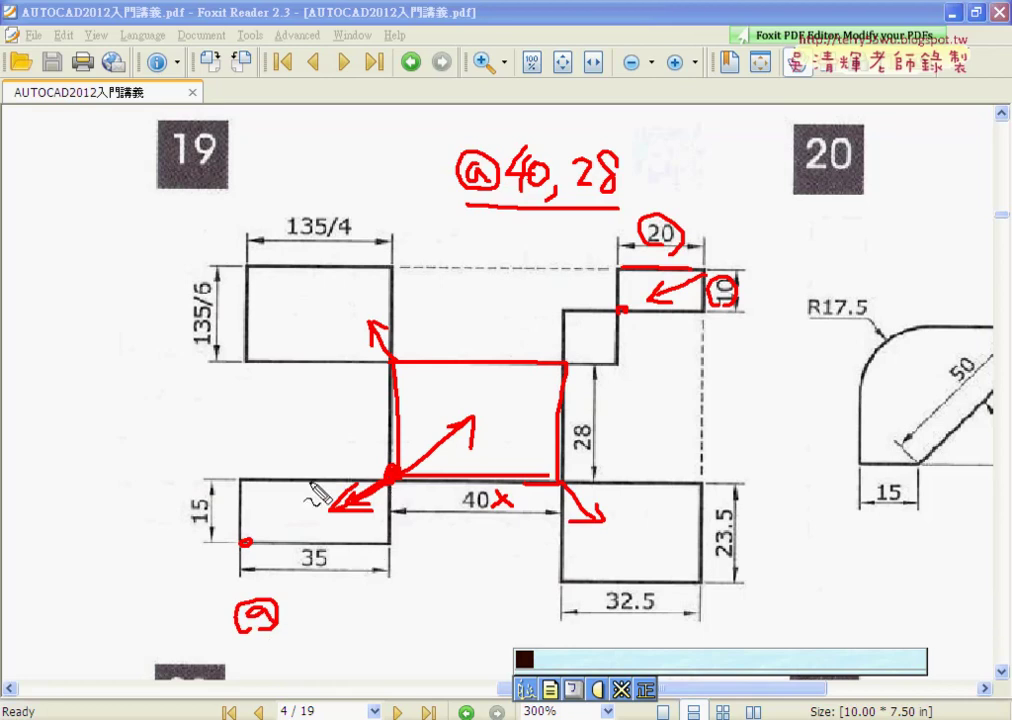
{"action": "mouse_move", "coordinate": [388, 476]}
{"action": "left_mouse_down"}
{"action": "mouse_move", "coordinate": [284, 480]}
{"action": "mouse_move", "coordinate": [298, 487]}
{"action": "left_mouse_up"}
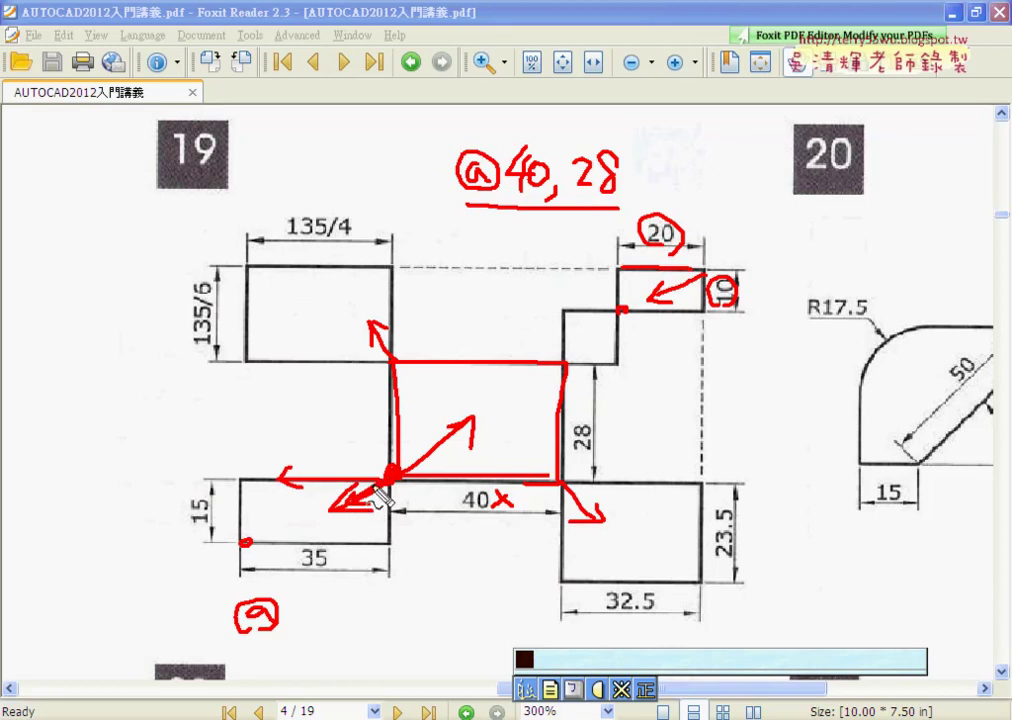
{"action": "left_click_drag", "start_coordinate": [292, 550], "coordinate": [322, 572]}
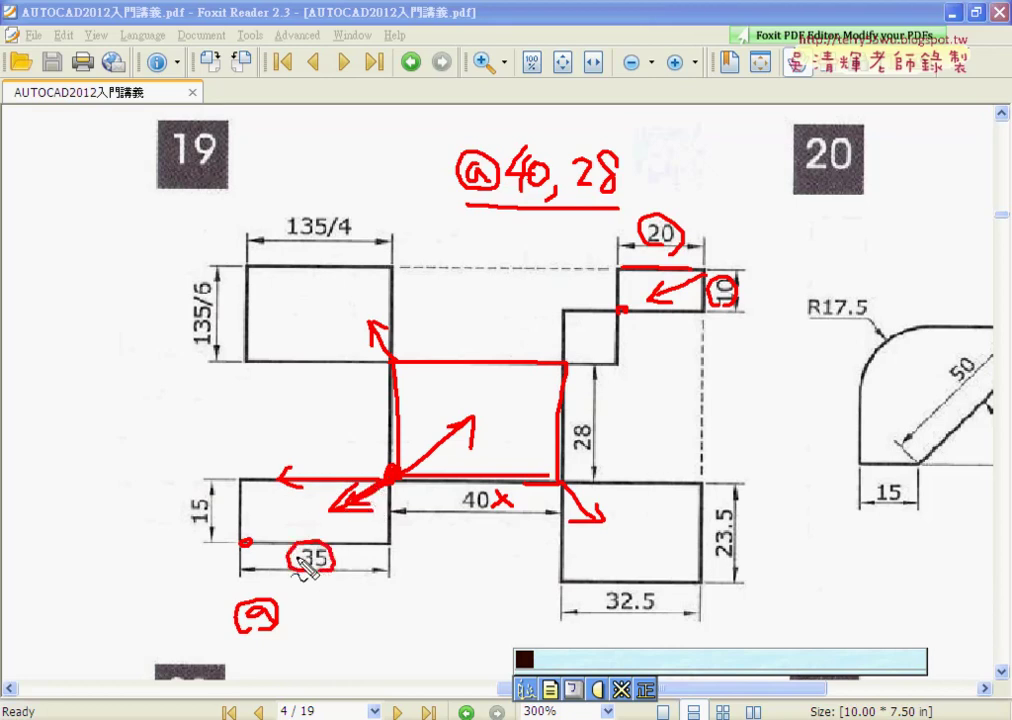
{"action": "mouse_move", "coordinate": [287, 609]}
{"action": "left_mouse_down"}
{"action": "mouse_move", "coordinate": [322, 614]}
{"action": "mouse_move", "coordinate": [308, 628]}
{"action": "mouse_move", "coordinate": [326, 628]}
{"action": "left_mouse_up"}
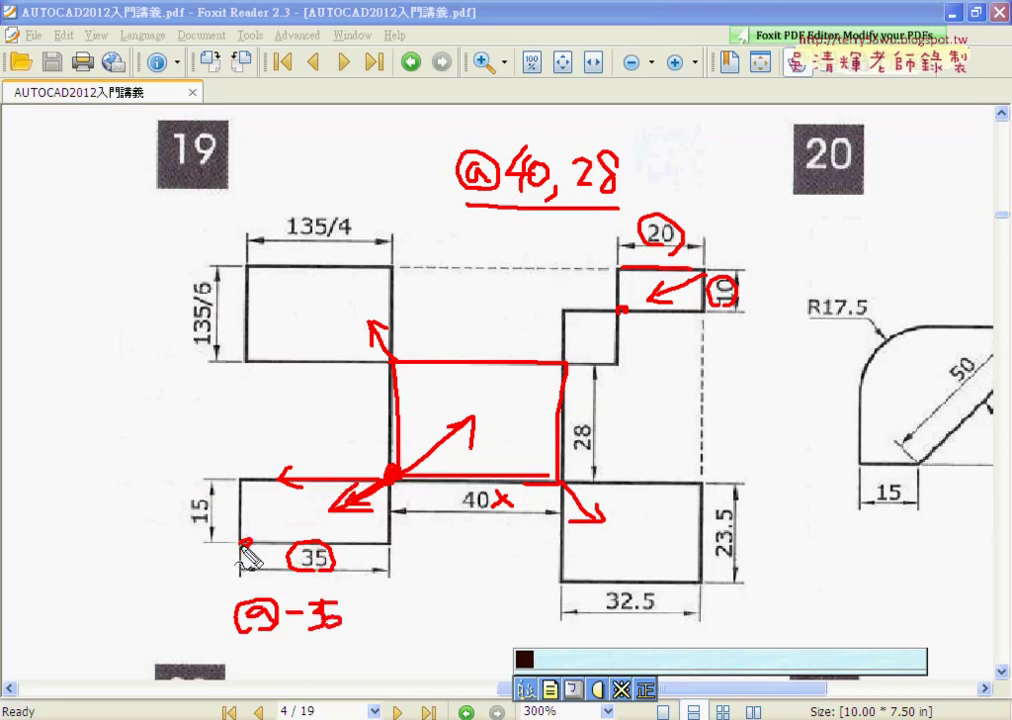
{"action": "mouse_move", "coordinate": [290, 480]}
{"action": "left_mouse_down"}
{"action": "mouse_move", "coordinate": [234, 481]}
{"action": "mouse_move", "coordinate": [284, 492]}
{"action": "left_mouse_up"}
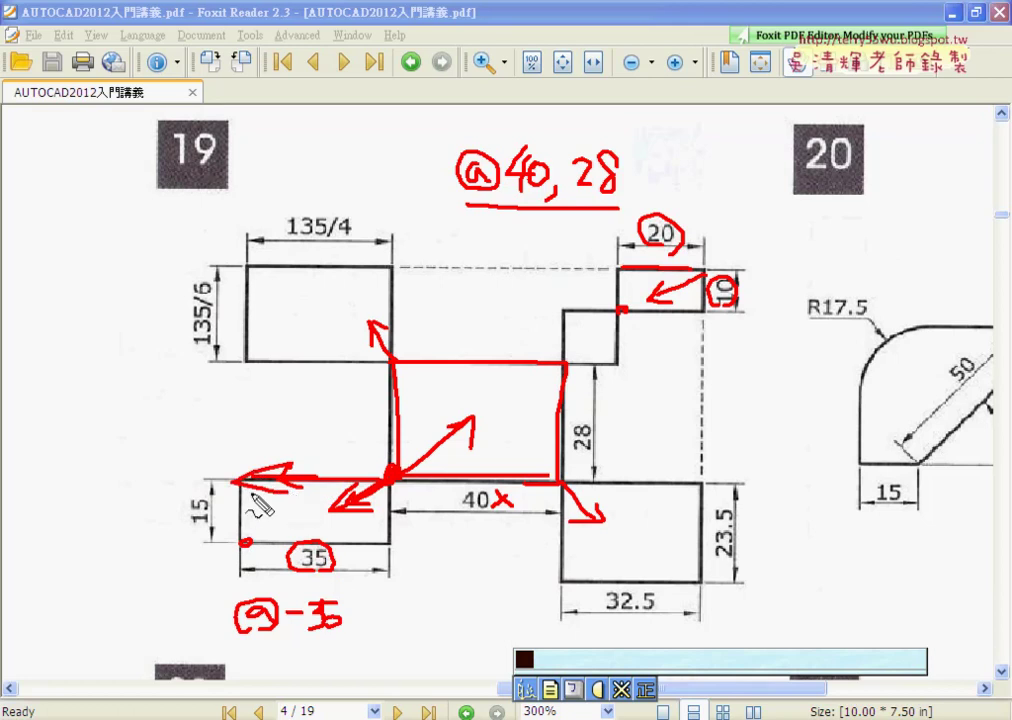
{"action": "left_click_drag", "start_coordinate": [200, 490], "coordinate": [212, 495]}
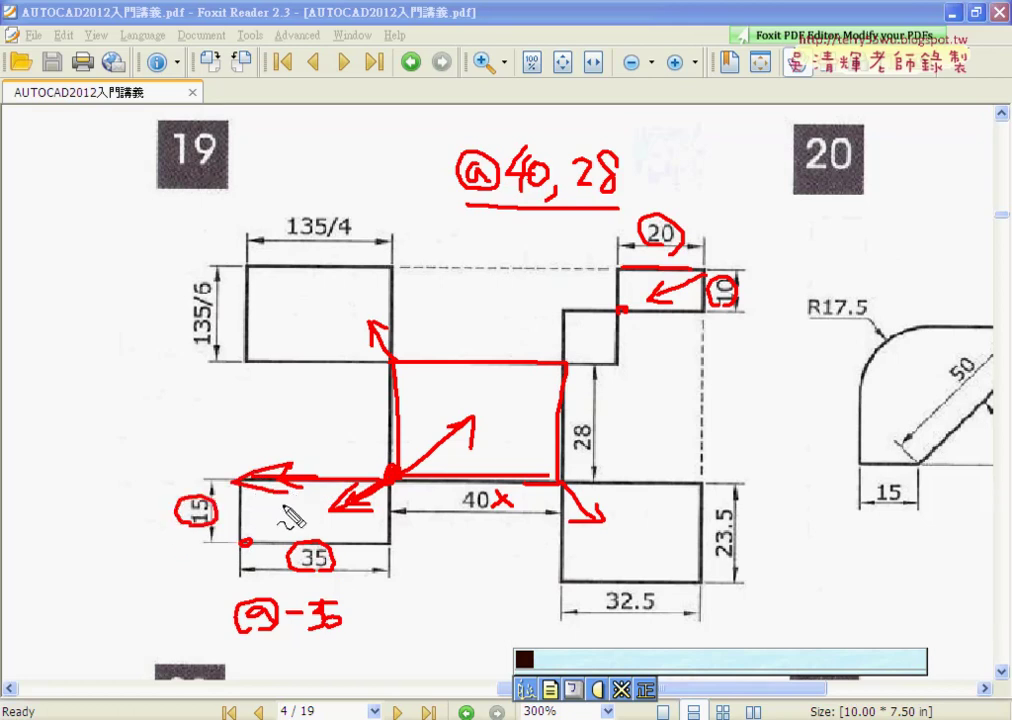
{"action": "mouse_move", "coordinate": [356, 627]}
{"action": "left_mouse_down"}
{"action": "mouse_move", "coordinate": [350, 638]}
{"action": "mouse_move", "coordinate": [390, 620]}
{"action": "mouse_move", "coordinate": [403, 627]}
{"action": "left_mouse_up"}
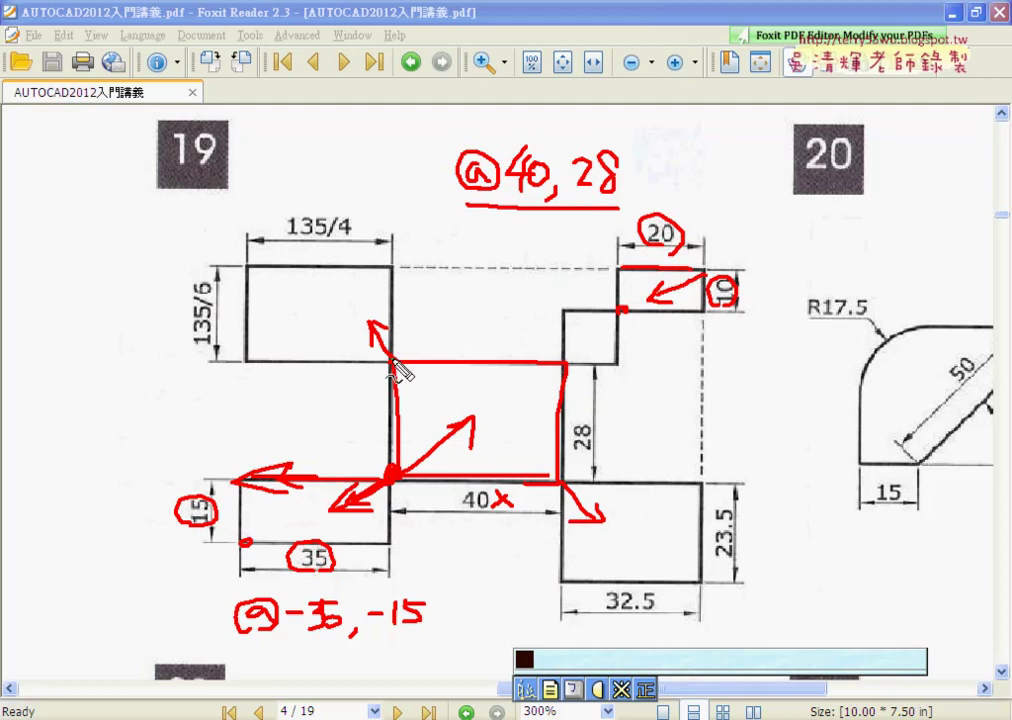
- Annotate the upper-left box: circle 135/4 and 135/6, add a minus sign and an upward arrow
{"action": "left_click_drag", "start_coordinate": [245, 265], "coordinate": [330, 311]}
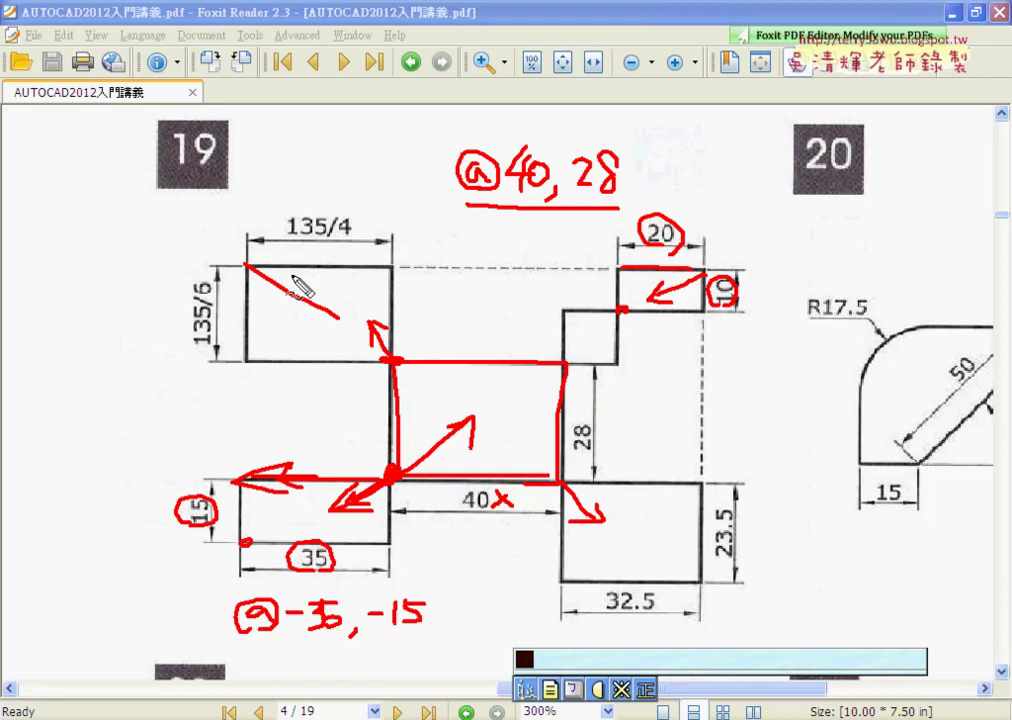
{"action": "left_click_drag", "start_coordinate": [360, 214], "coordinate": [376, 242]}
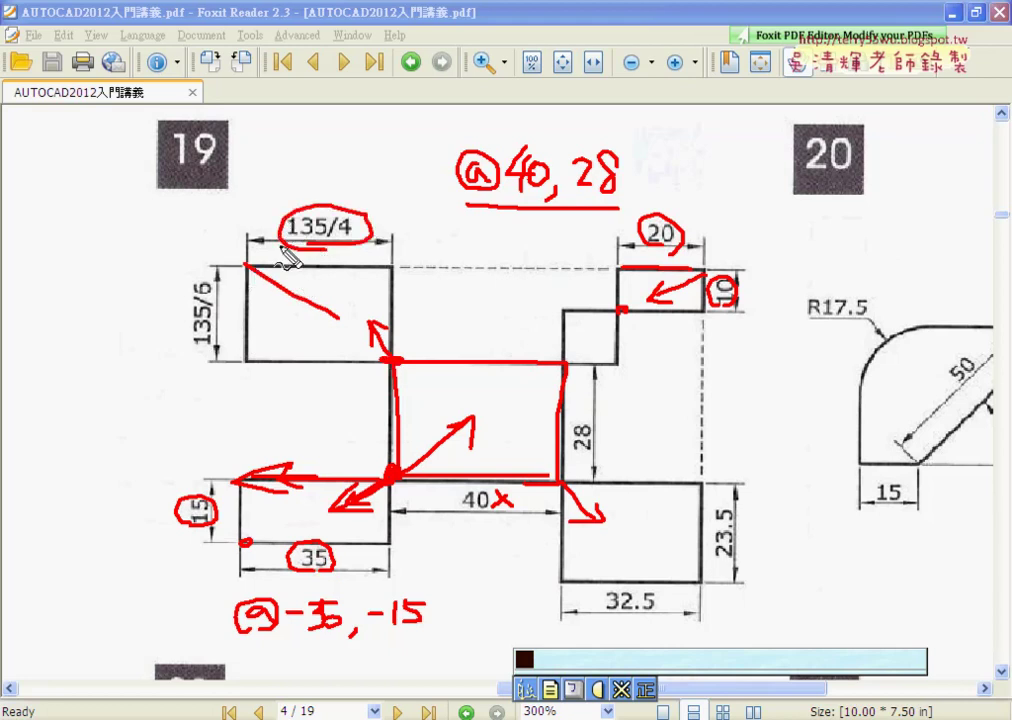
{"action": "left_click_drag", "start_coordinate": [258, 228], "coordinate": [270, 227]}
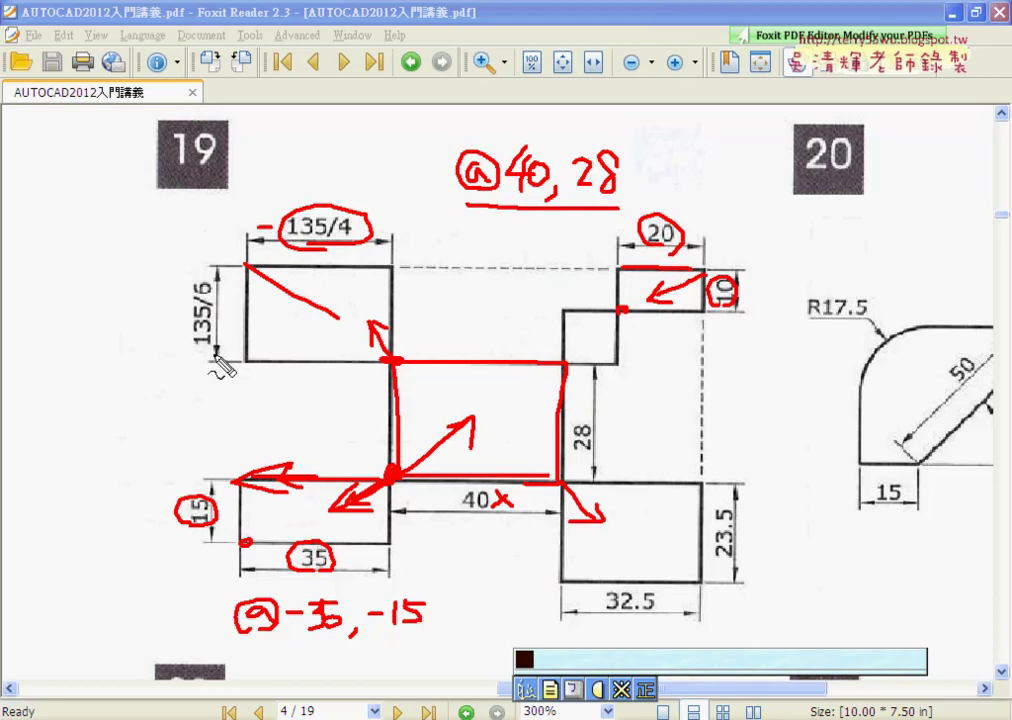
{"action": "left_click_drag", "start_coordinate": [214, 352], "coordinate": [218, 340]}
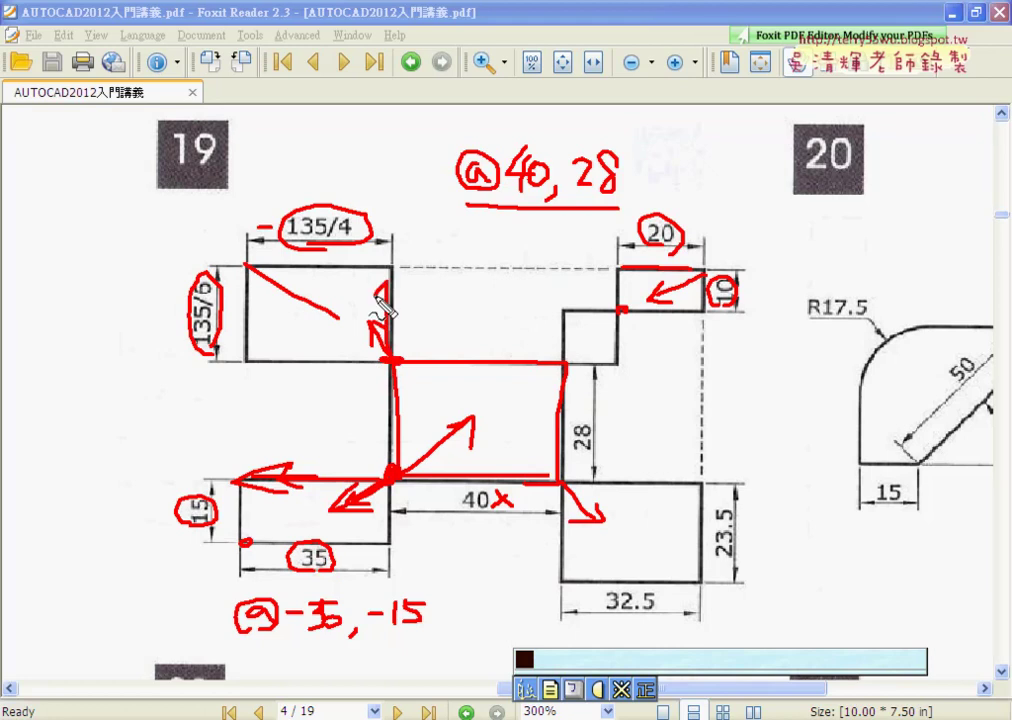
{"action": "mouse_move", "coordinate": [379, 296]}
{"action": "left_mouse_down"}
{"action": "mouse_move", "coordinate": [405, 295]}
{"action": "mouse_move", "coordinate": [391, 358]}
{"action": "left_mouse_up"}
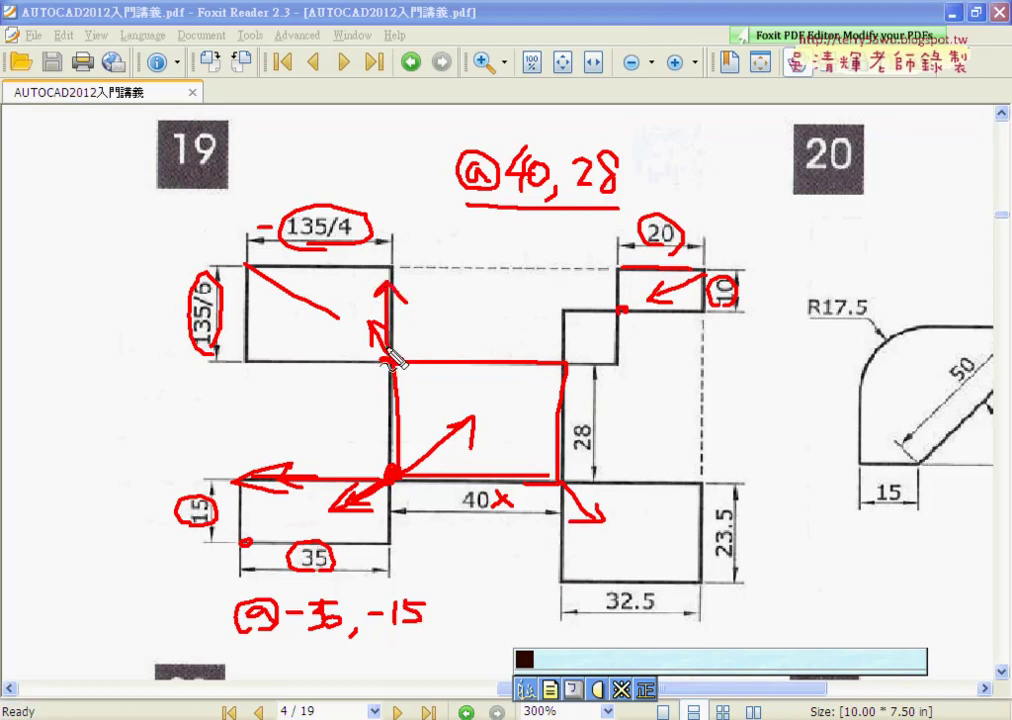
- Mark the lower-right box's 32.5 and 23.5 dimensions and dot the small upper box's corner
{"action": "left_click", "coordinate": [693, 580]}
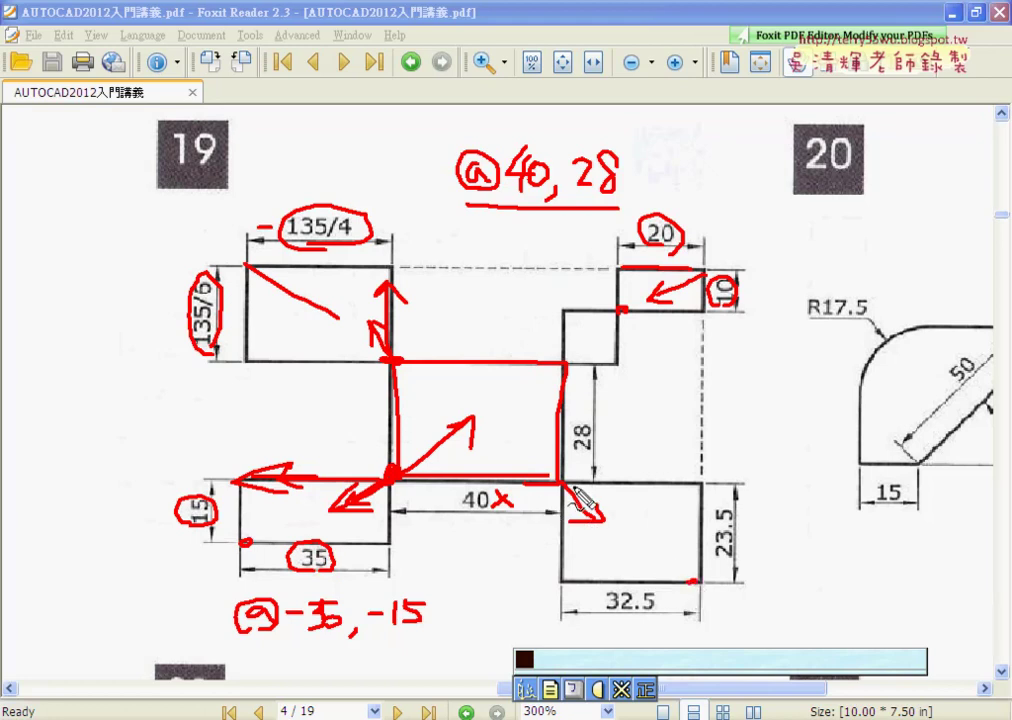
{"action": "left_click_drag", "start_coordinate": [588, 481], "coordinate": [654, 488]}
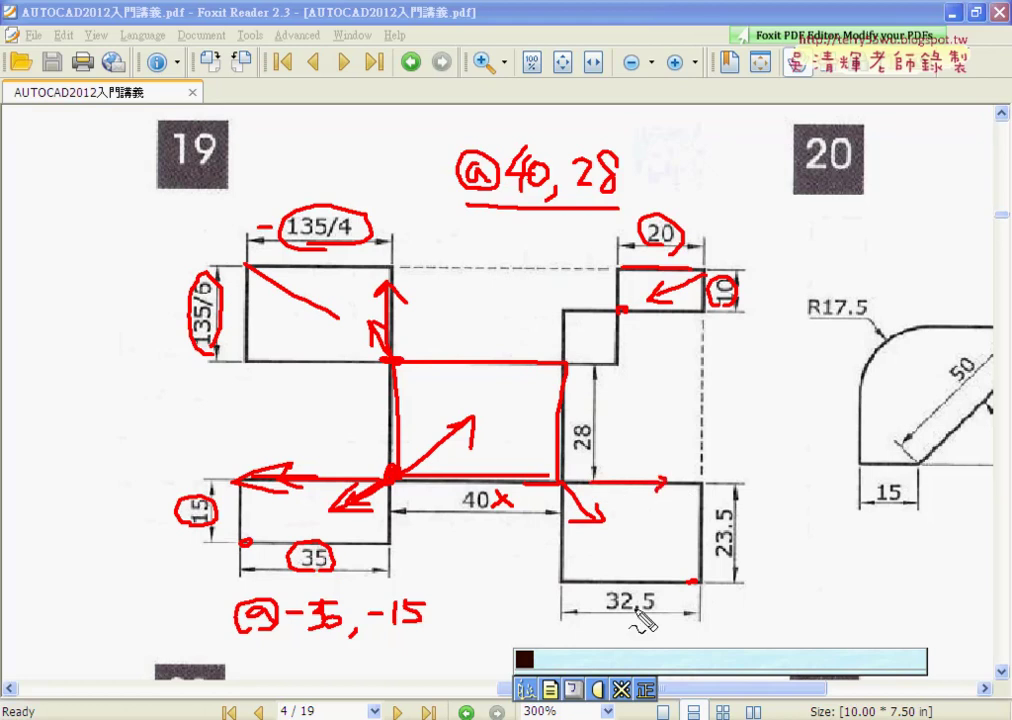
{"action": "left_click_drag", "start_coordinate": [640, 579], "coordinate": [628, 608]}
{"action": "left_click_drag", "start_coordinate": [740, 515], "coordinate": [745, 565]}
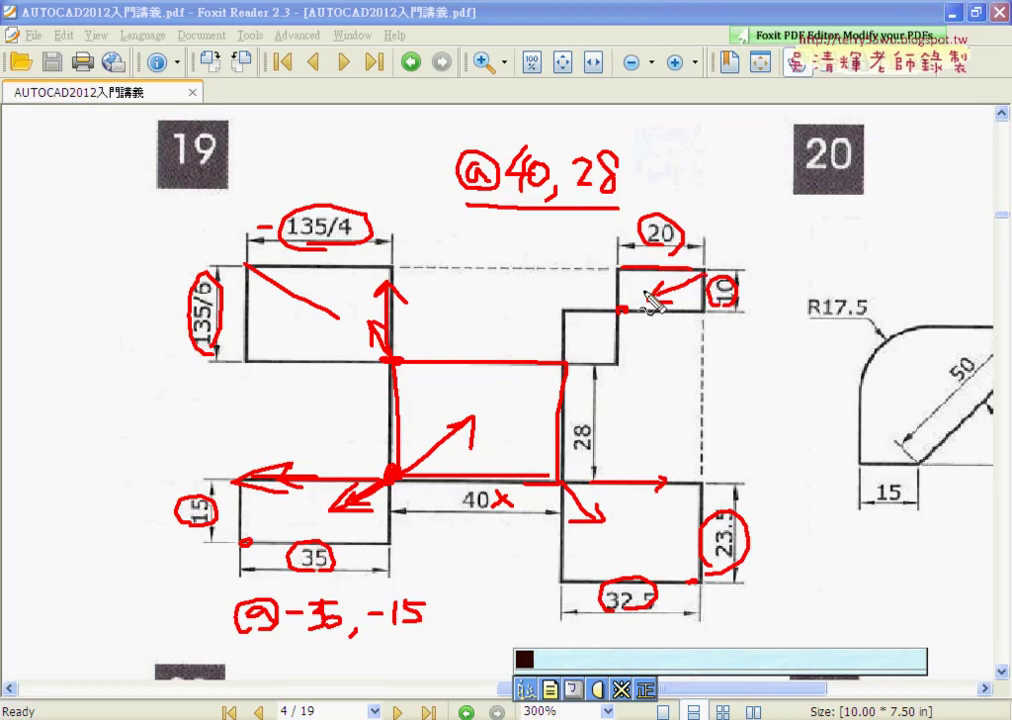
{"action": "left_click", "coordinate": [707, 267]}
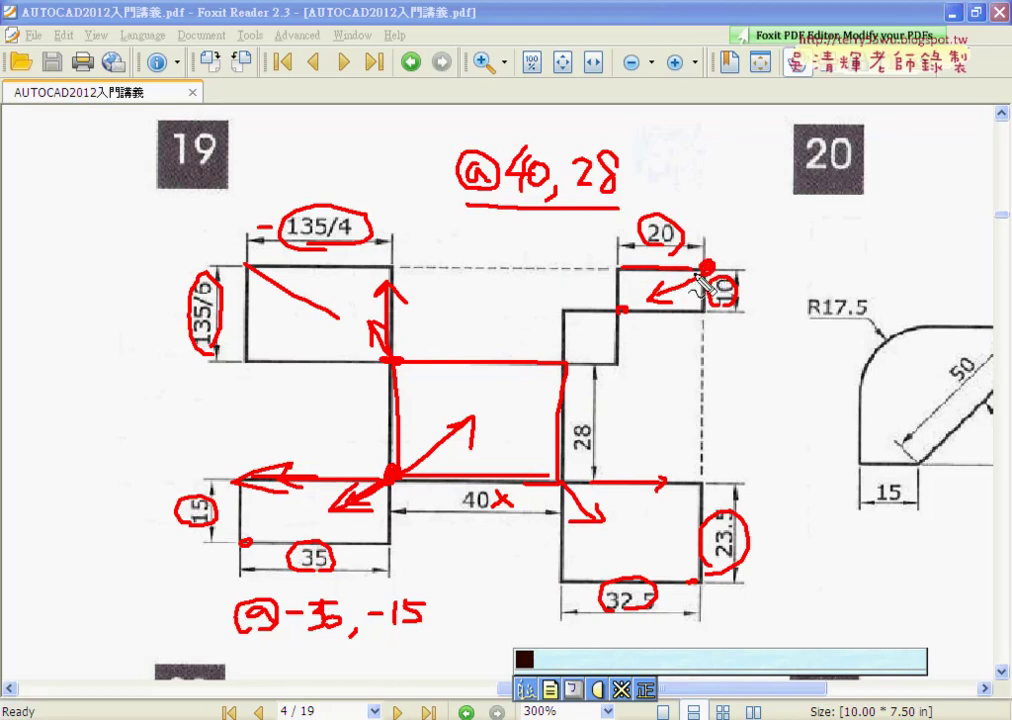
- Undo two strokes, clear all red annotations, and bring AutoCAD to the front
{"action": "key", "text": "ctrl+z"}
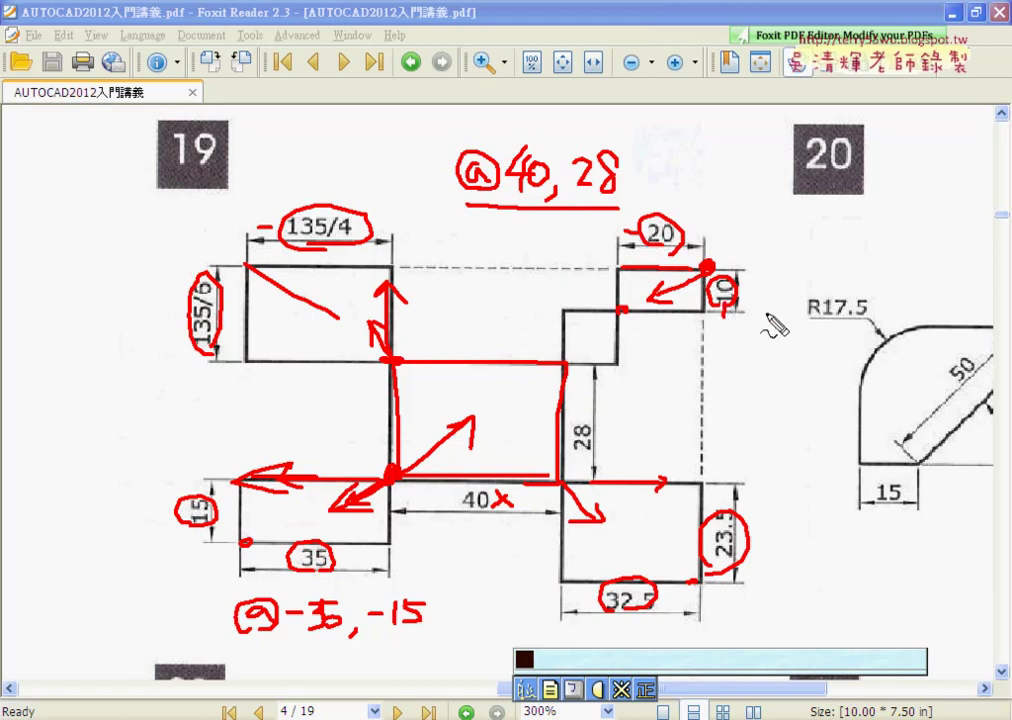
{"action": "key", "text": "ctrl+z"}
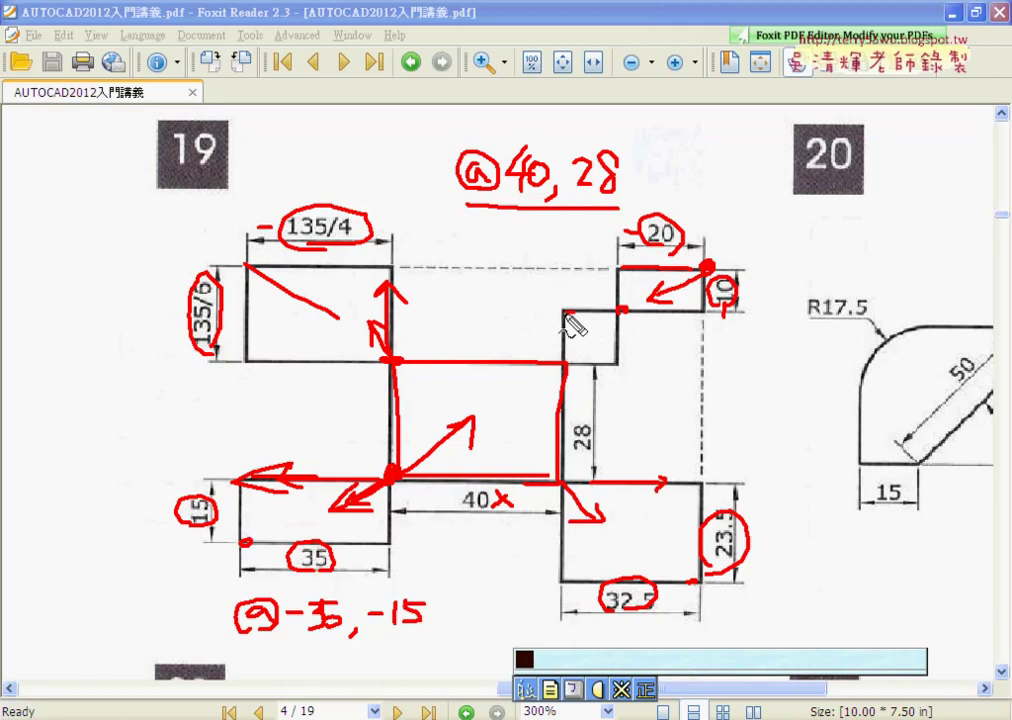
{"action": "mouse_move", "coordinate": [620, 311]}
{"action": "left_mouse_down"}
{"action": "mouse_move", "coordinate": [561, 363]}
{"action": "mouse_move", "coordinate": [620, 311]}
{"action": "left_mouse_up"}
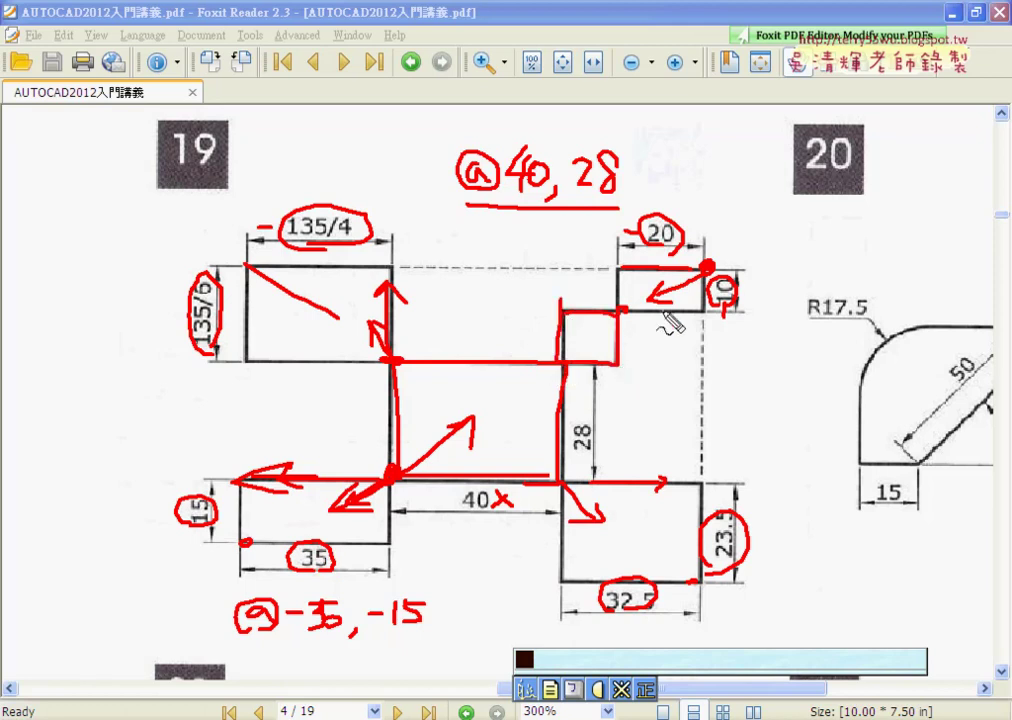
{"action": "key", "text": "Escape"}
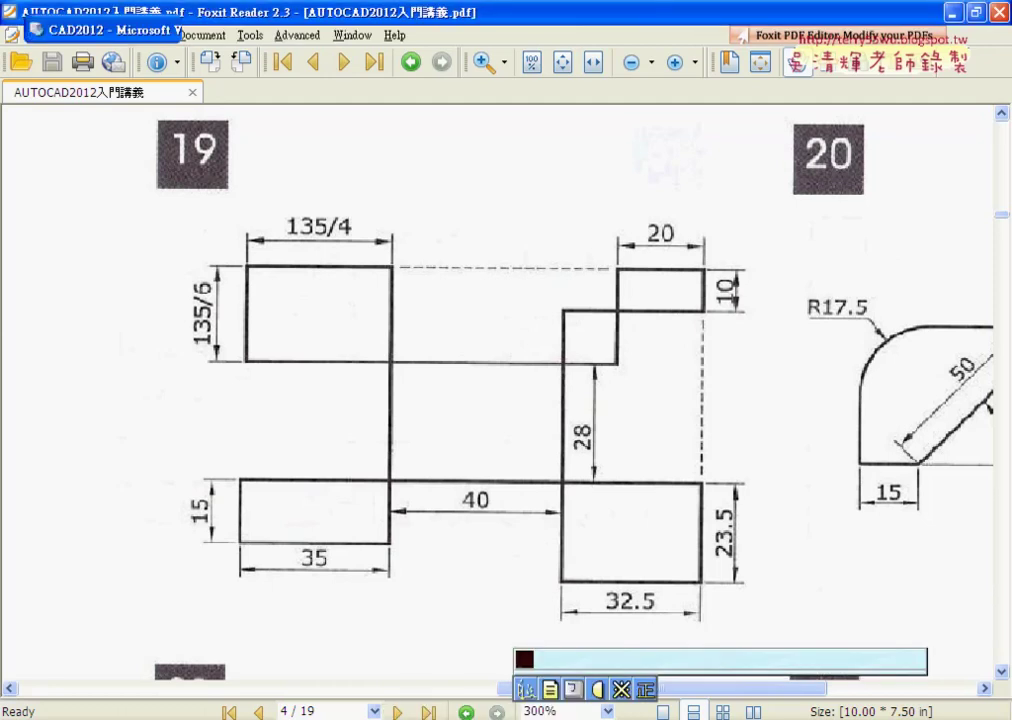
{"action": "left_click", "coordinate": [100, 29]}
{"action": "scroll", "coordinate": [860, 467], "scroll_direction": "down", "scroll_amount": 2}
{"action": "middle_click_drag", "start_coordinate": [674, 442], "coordinate": [343, 393]}
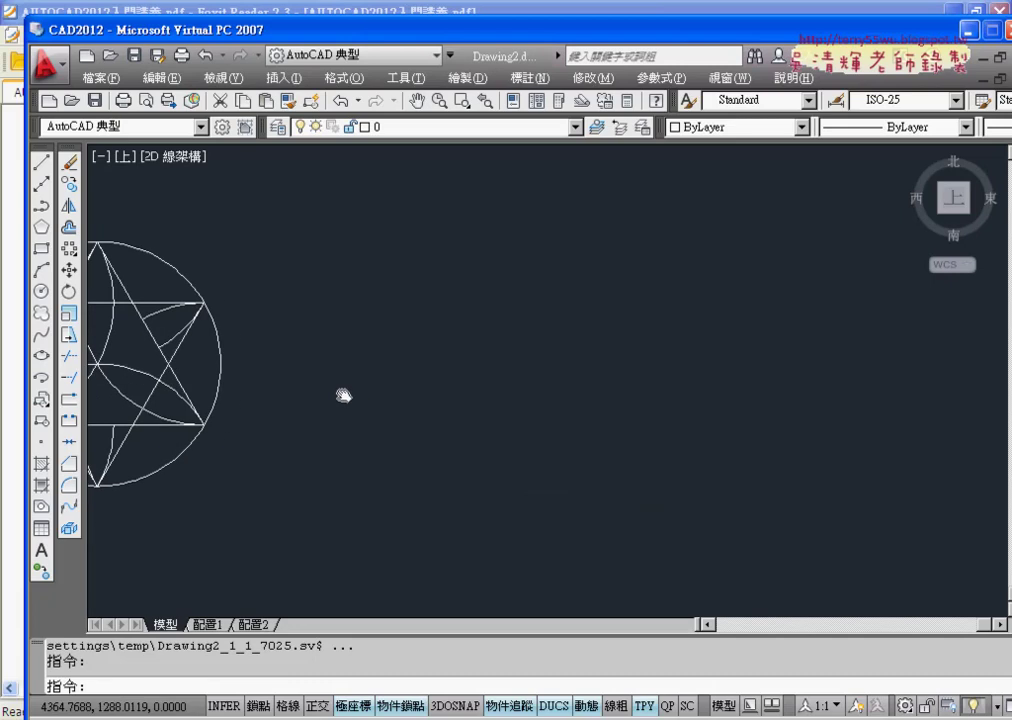
{"action": "left_click", "coordinate": [41, 249]}
{"action": "middle_click_drag", "start_coordinate": [533, 390], "coordinate": [479, 456]}
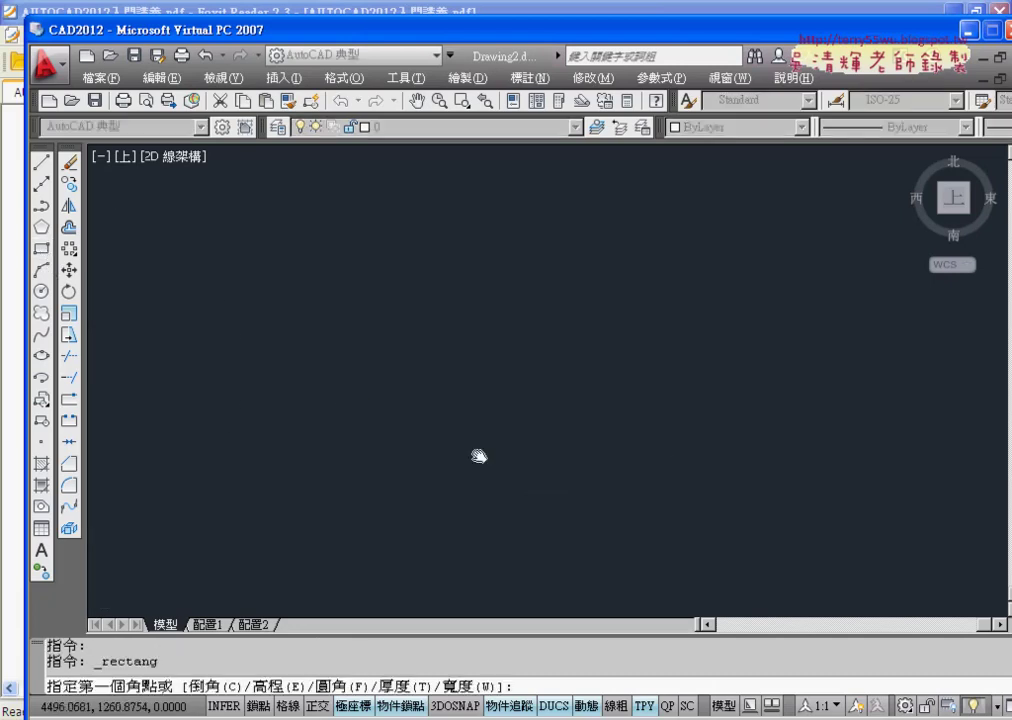
{"action": "left_click", "coordinate": [420, 412]}
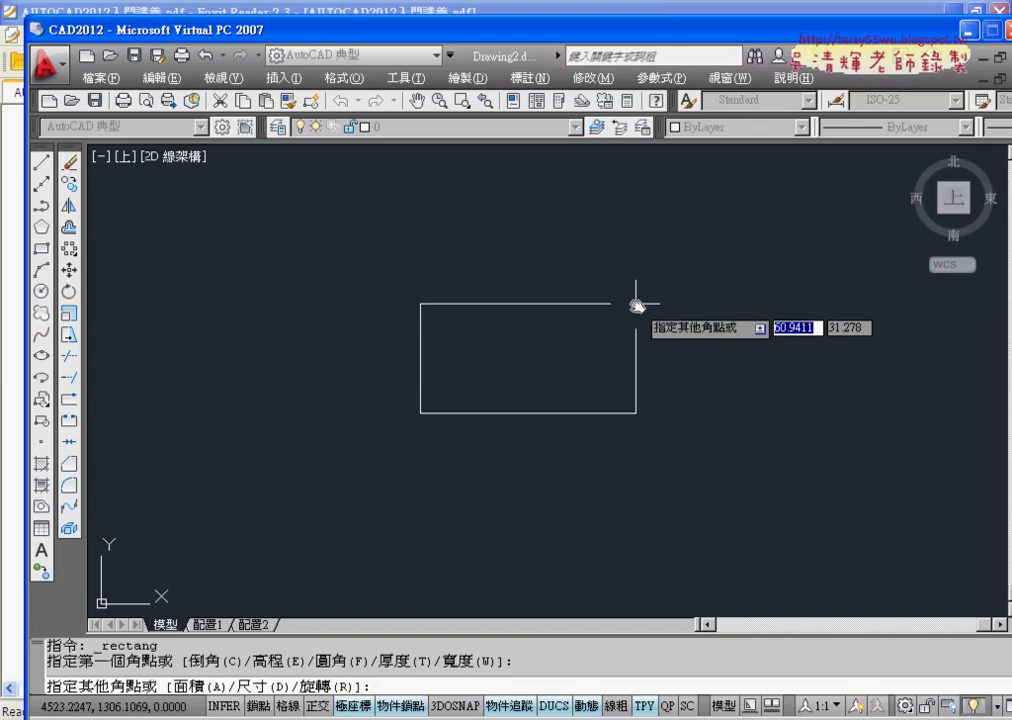
{"action": "type", "text": "@"}
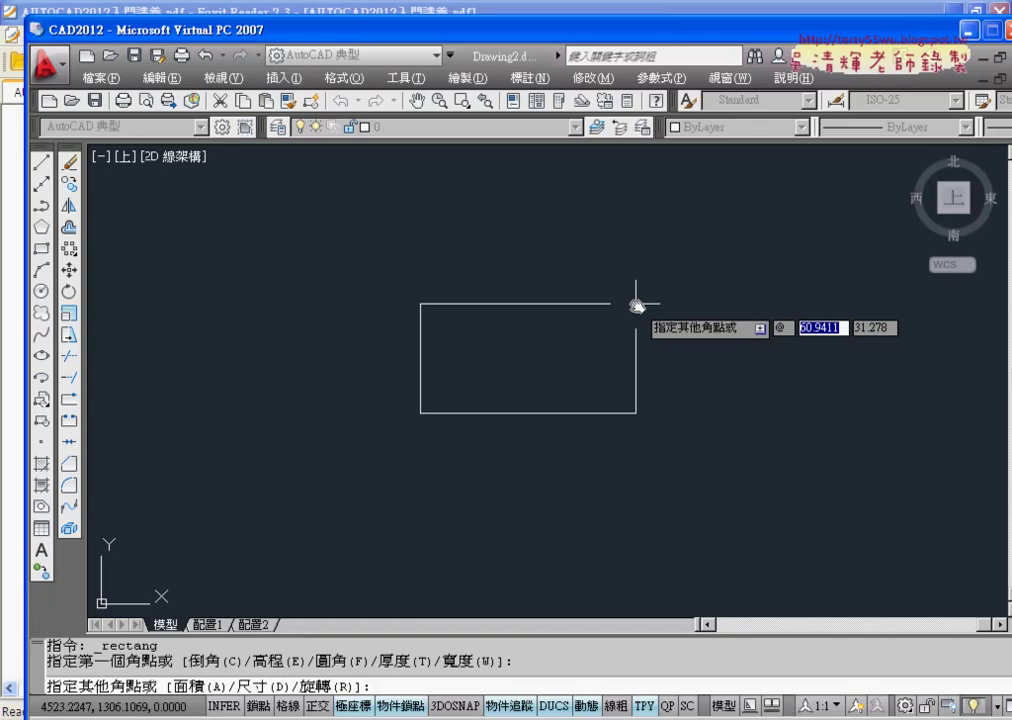
{"action": "type", "text": "40"}
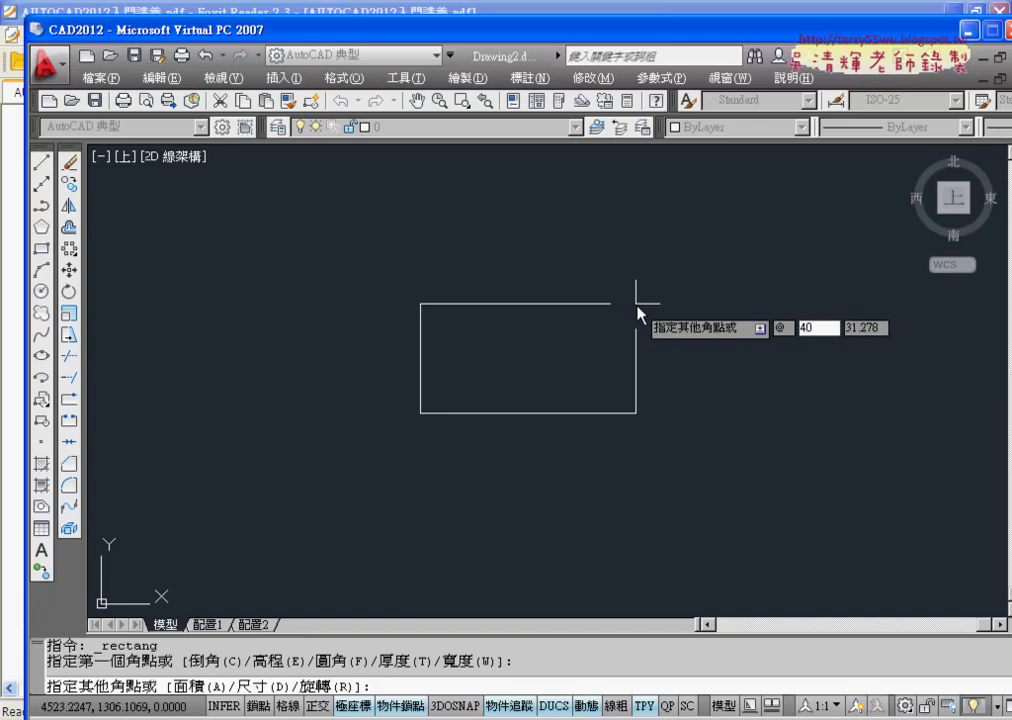
{"action": "key", "text": "Tab"}
{"action": "type", "text": "28"}
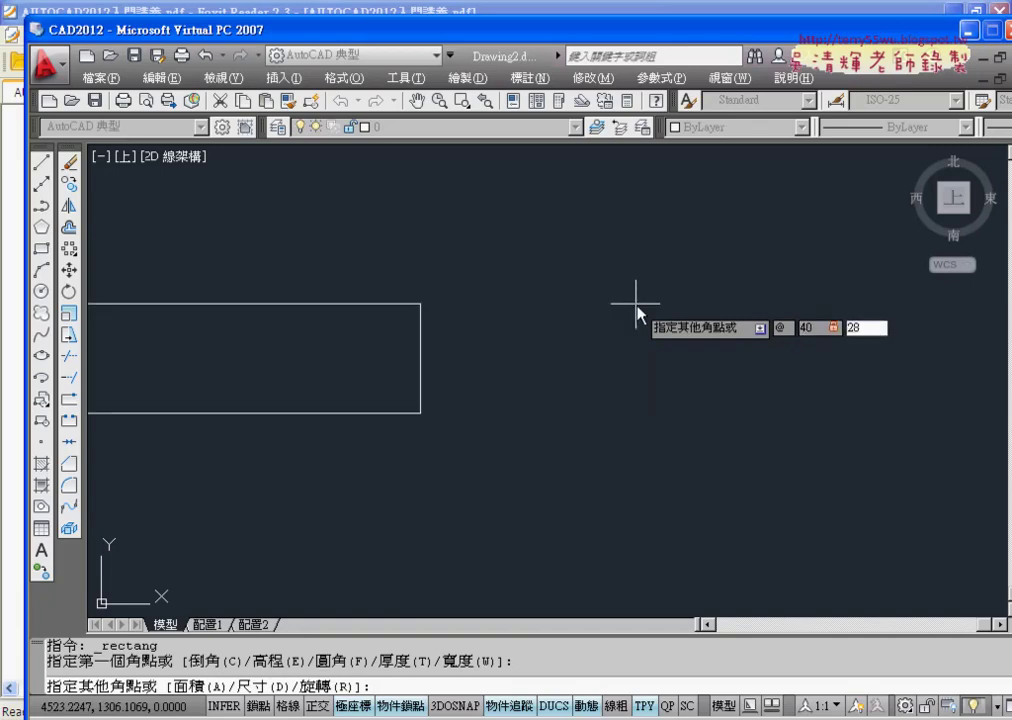
{"action": "key", "text": "Return"}
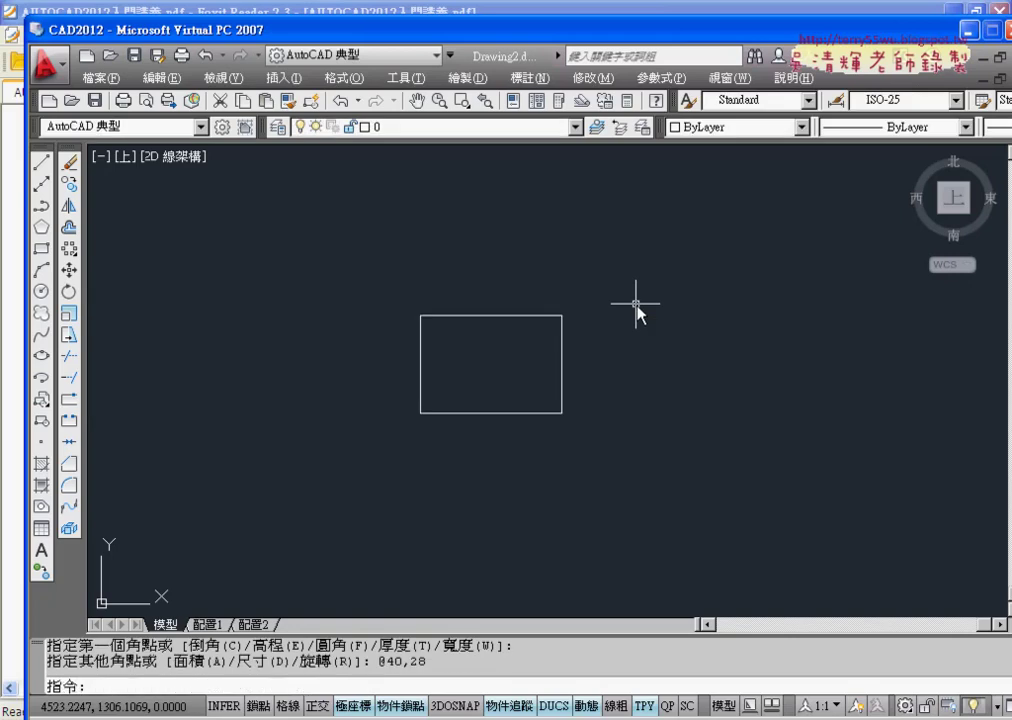
{"action": "scroll", "coordinate": [636, 304], "scroll_direction": "up", "scroll_amount": 1}
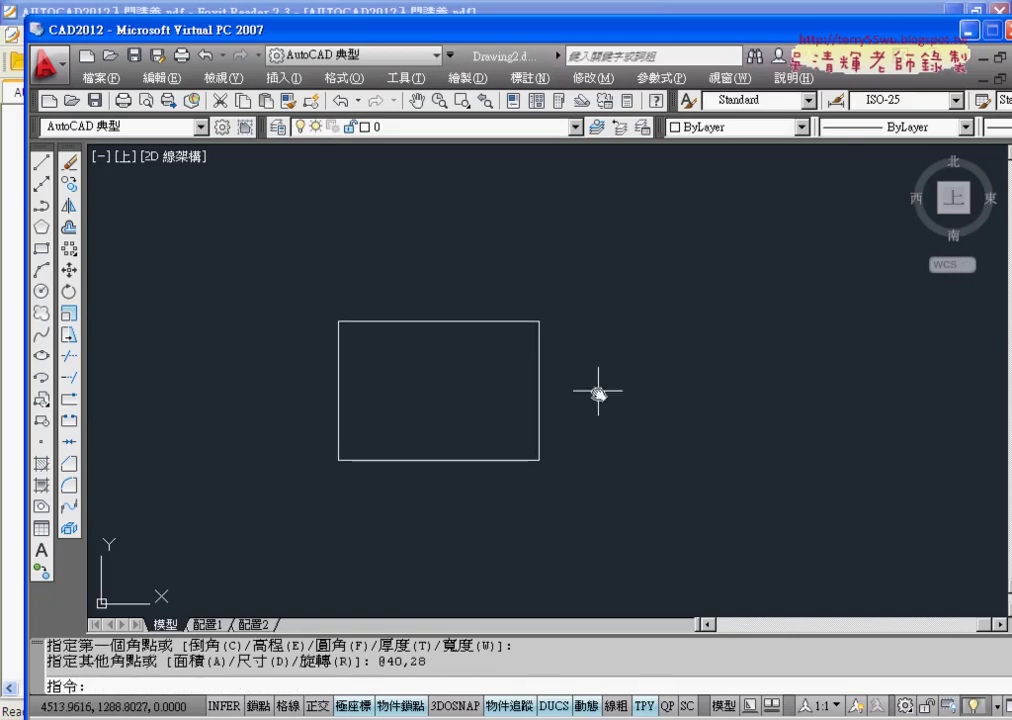
{"action": "middle_click_drag", "start_coordinate": [599, 395], "coordinate": [621, 344]}
- Draw a rectangle from the first one's lower-left corner with the relative corner @-35,-15
{"action": "left_click", "coordinate": [41, 248]}
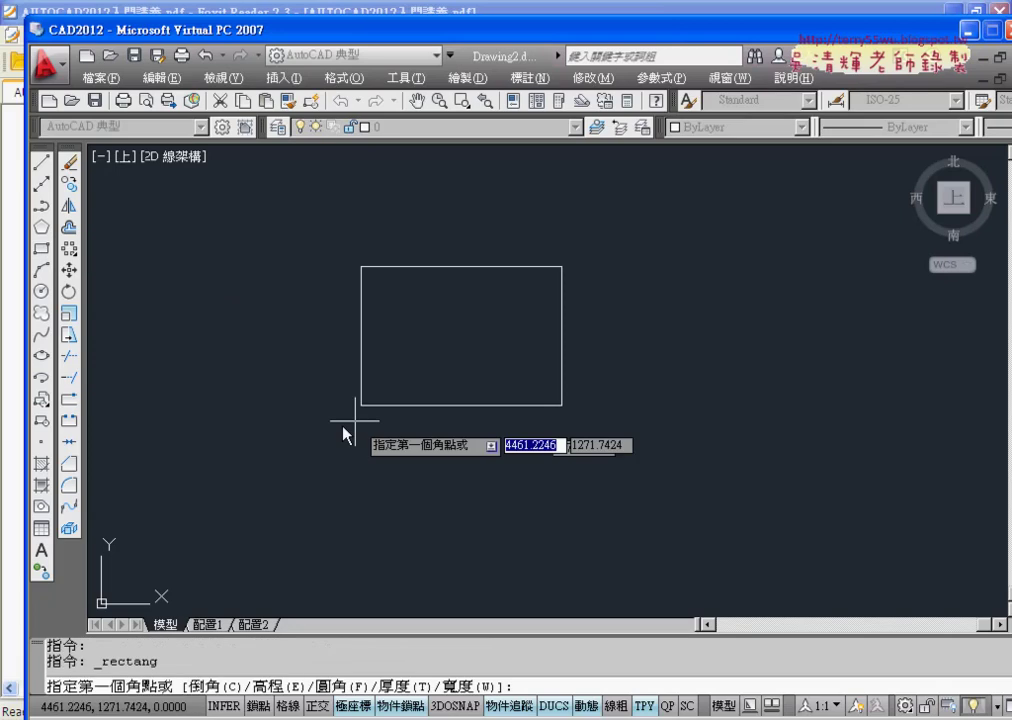
{"action": "left_click", "coordinate": [361, 405]}
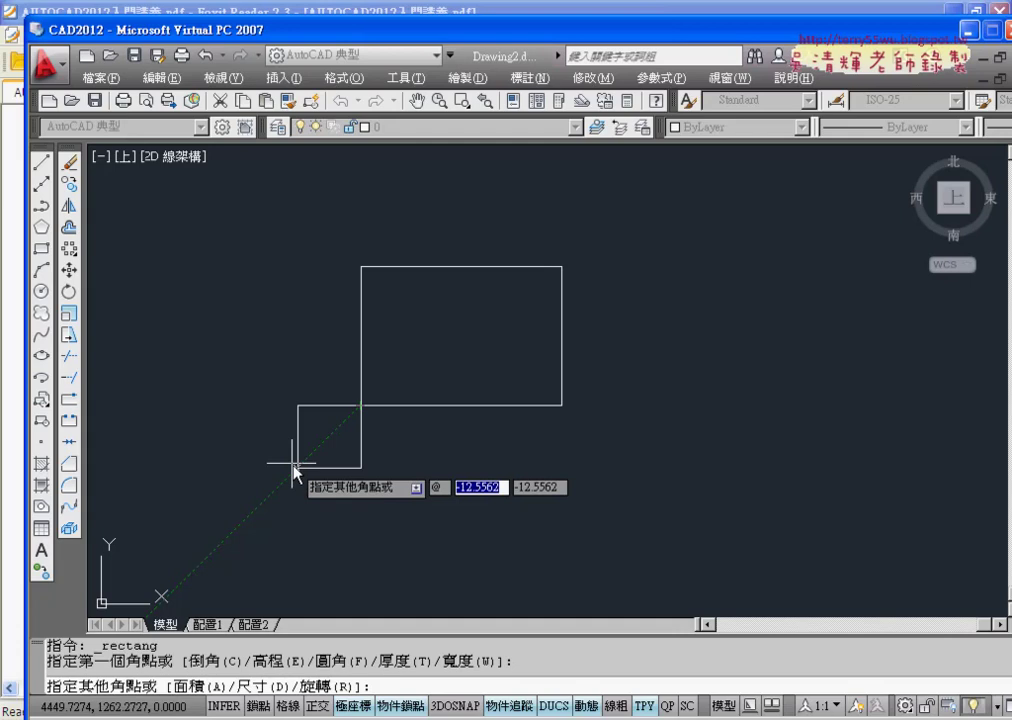
{"action": "type", "text": "-35"}
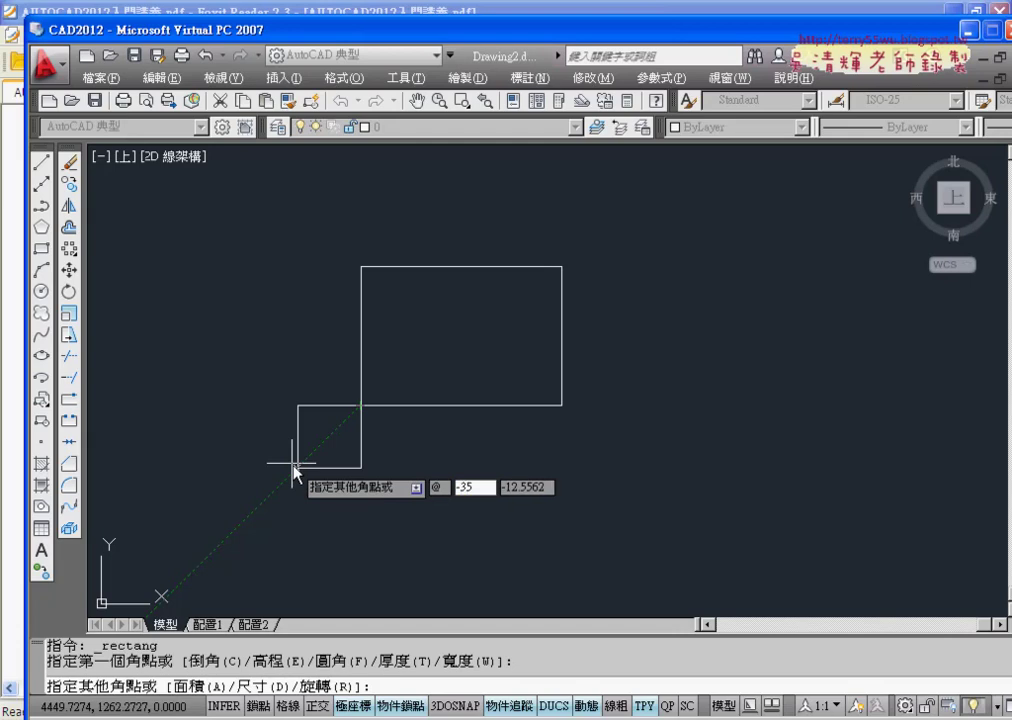
{"action": "key", "text": "Tab"}
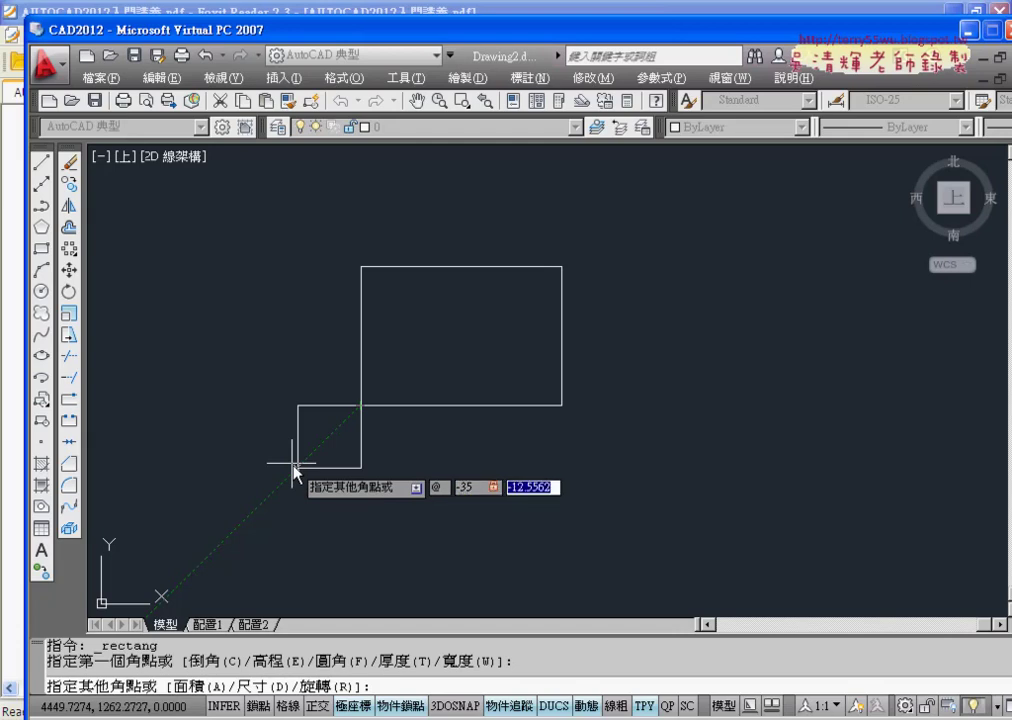
{"action": "type", "text": "-15"}
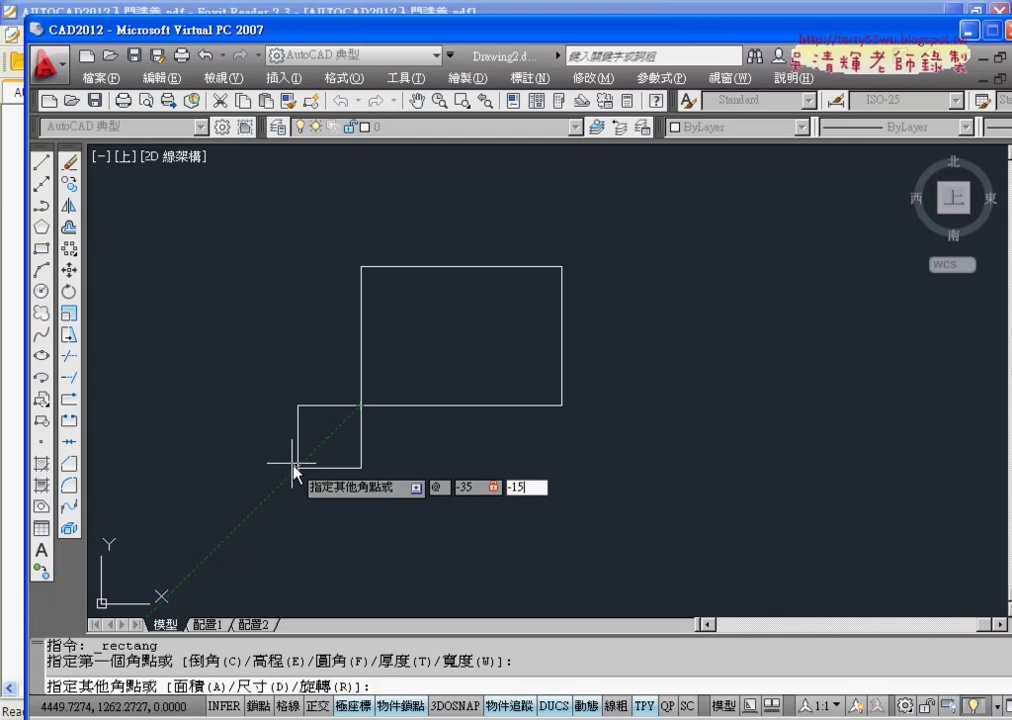
{"action": "key", "text": "Return"}
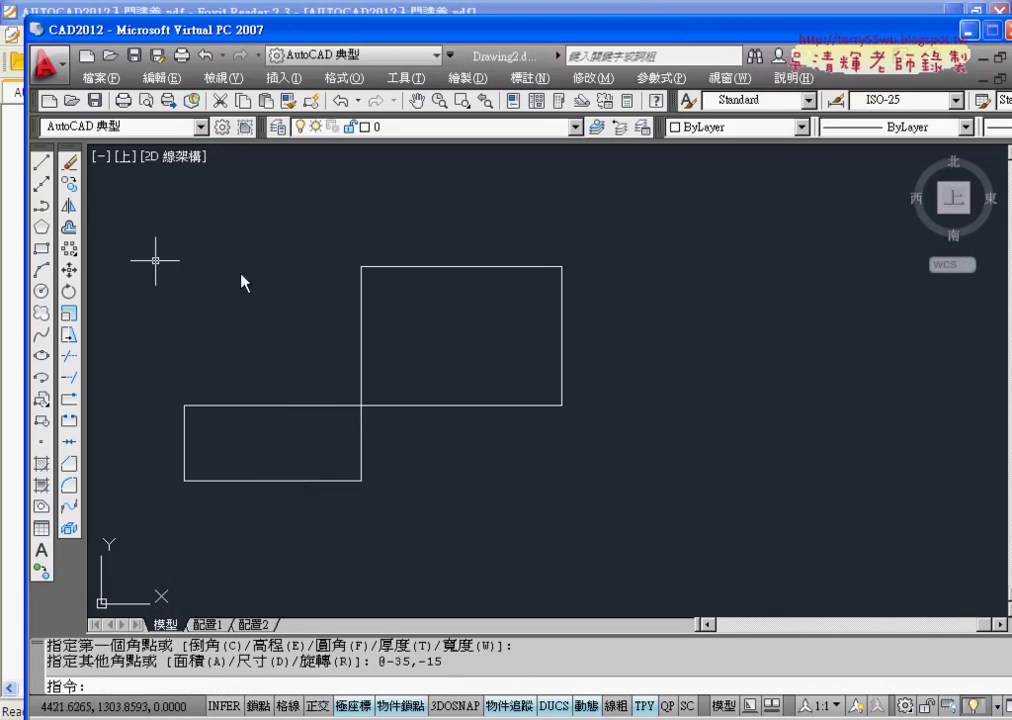
{"action": "left_click", "coordinate": [46, 255]}
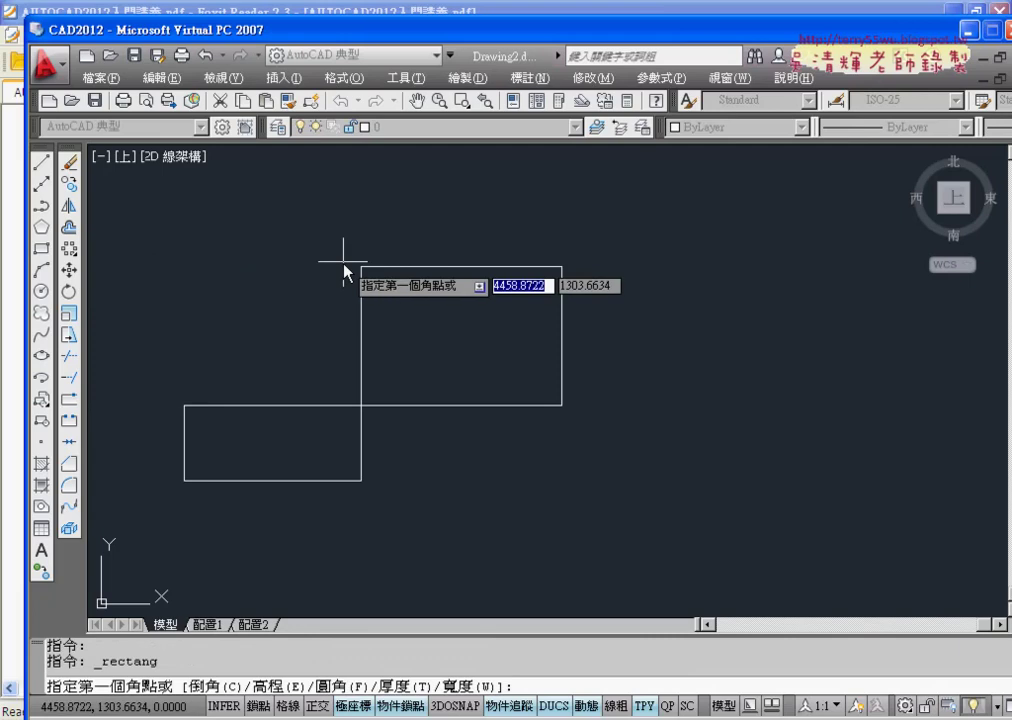
- Draw a rectangle from the big rectangle's top-left corner with relative corner @-135/4,135/6
{"action": "left_click", "coordinate": [360, 266]}
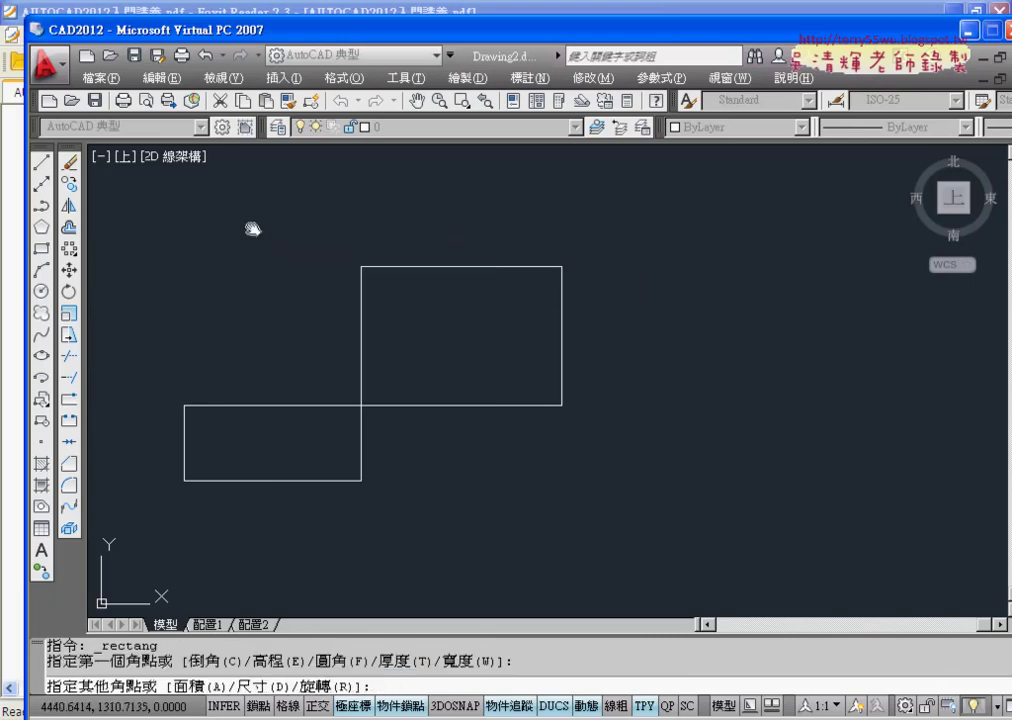
{"action": "middle_click_drag", "start_coordinate": [251, 226], "coordinate": [307, 314]}
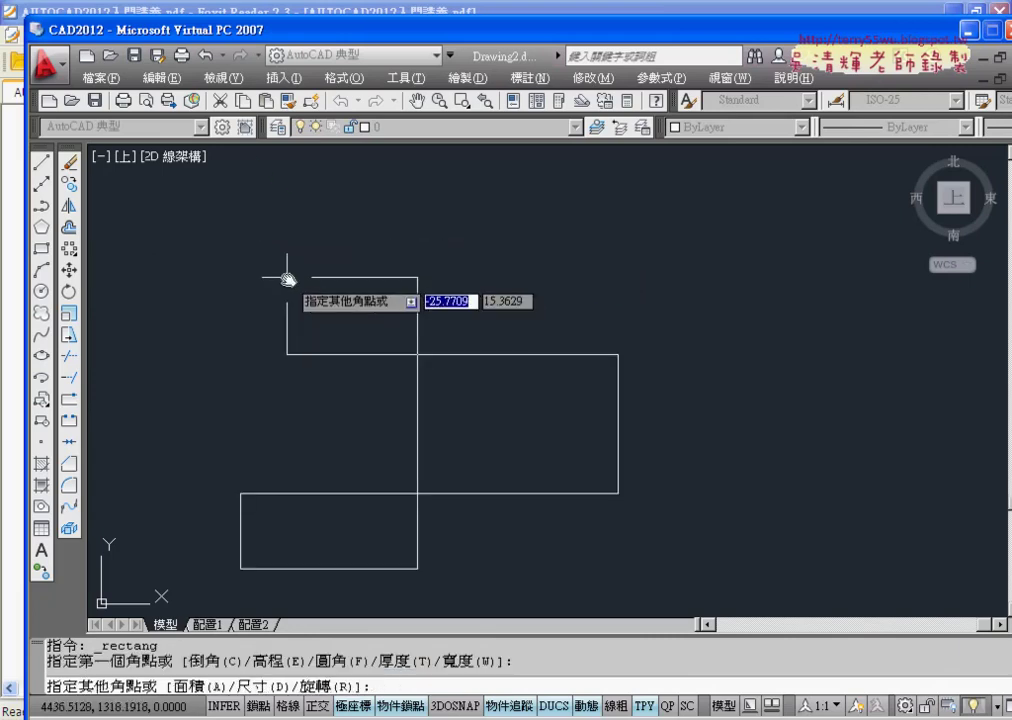
{"action": "type", "text": "@"}
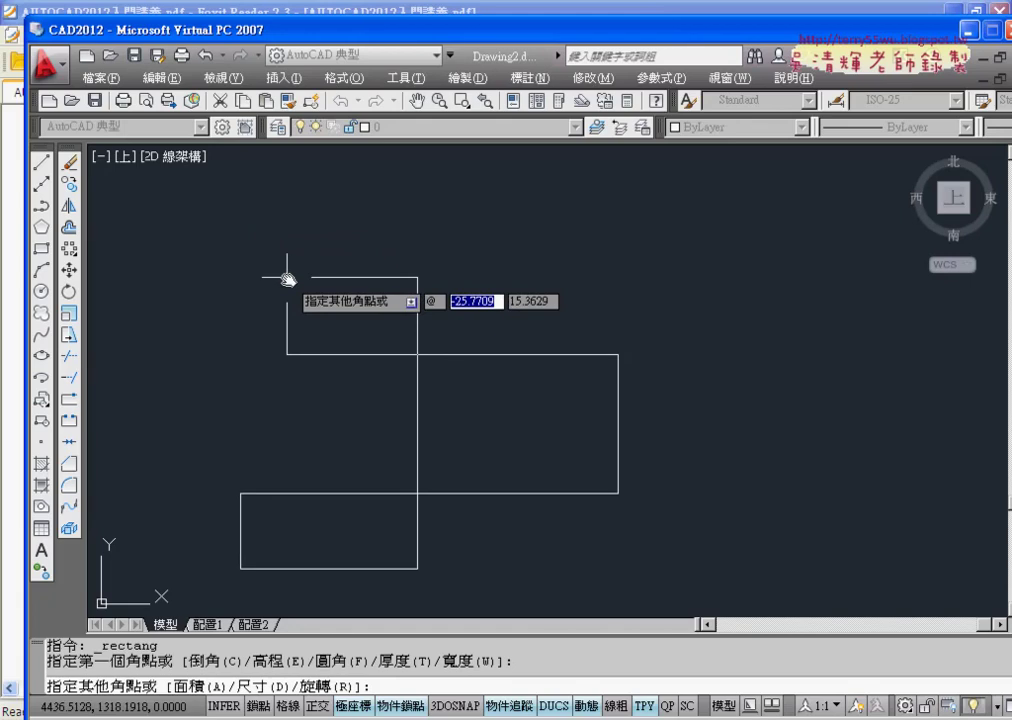
{"action": "type", "text": "-135"}
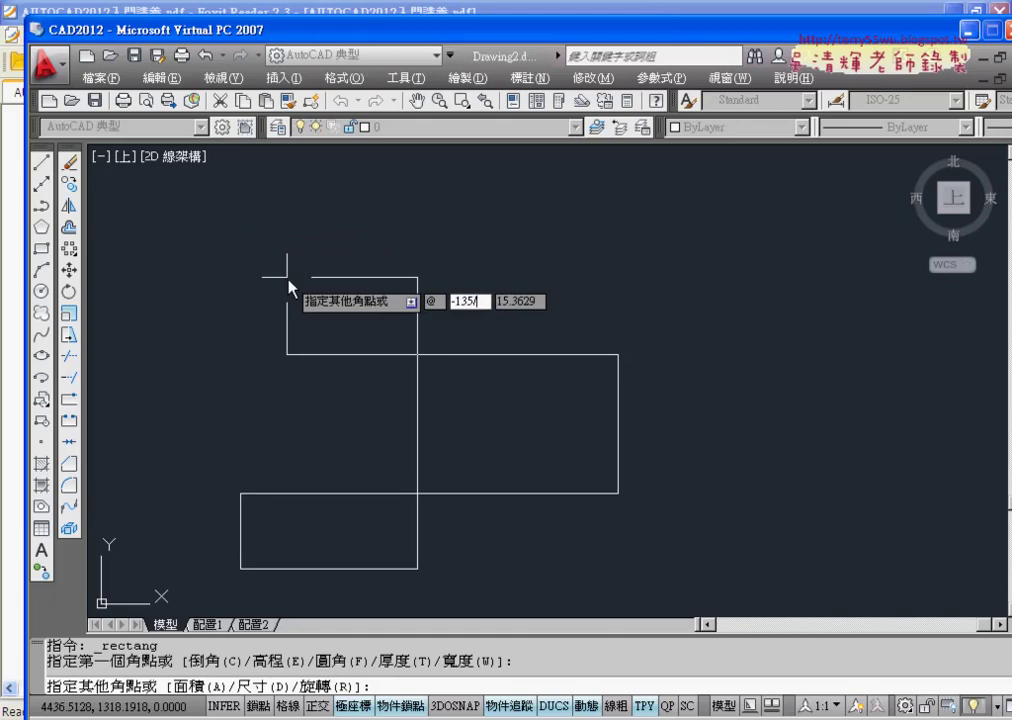
{"action": "type", "text": "/4"}
{"action": "key", "text": "Tab"}
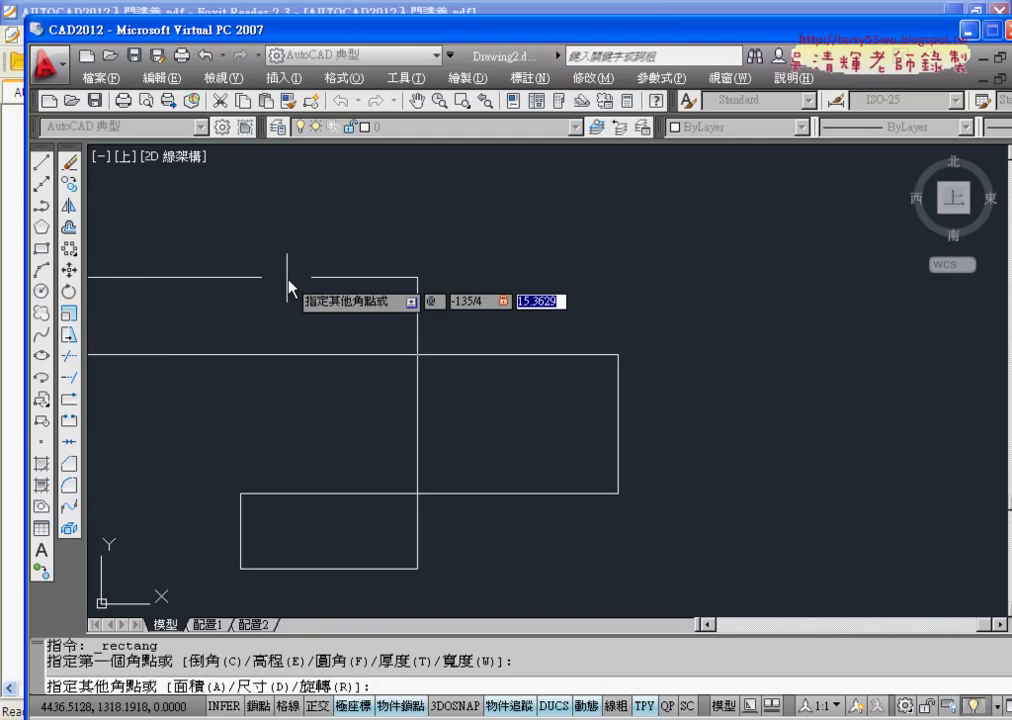
{"action": "type", "text": "135"}
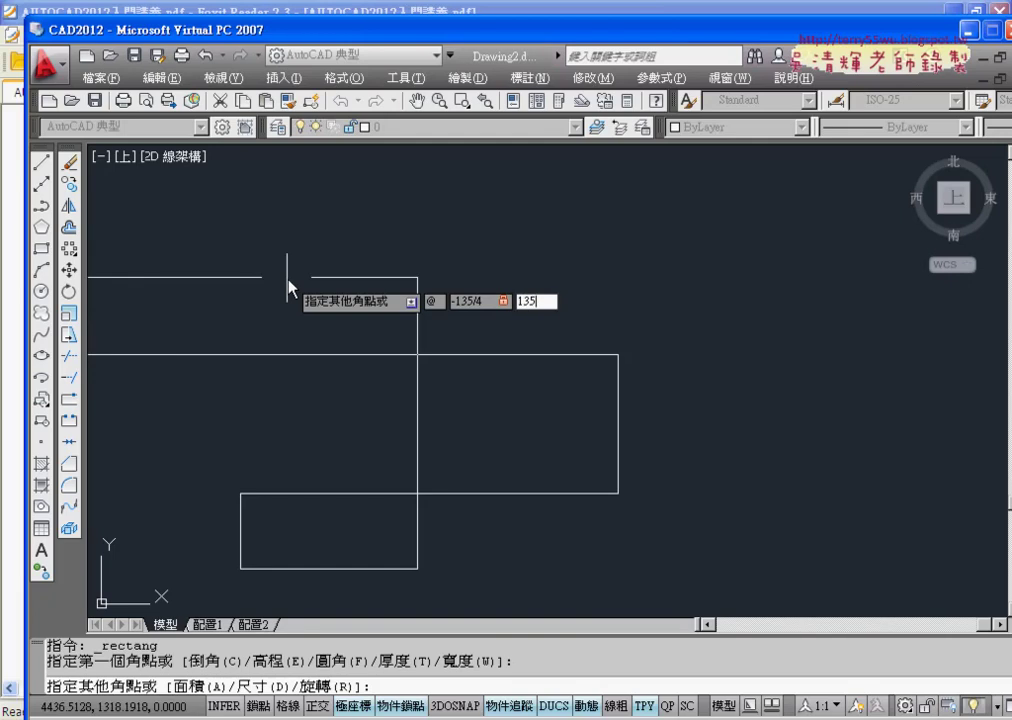
{"action": "type", "text": "/6"}
{"action": "key", "text": "Return"}
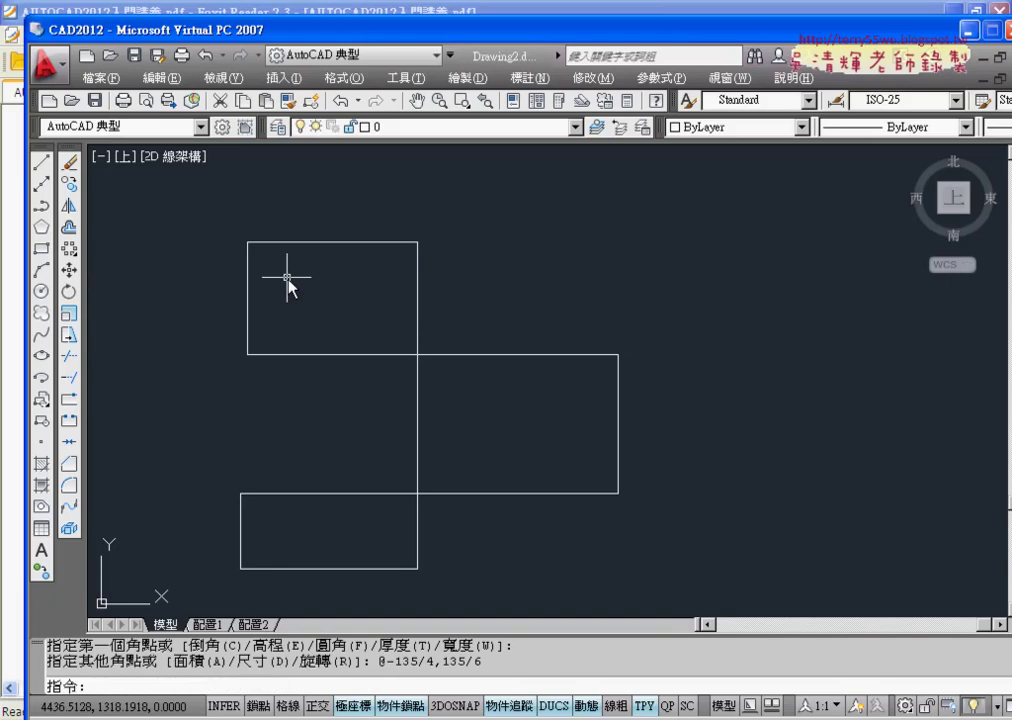
{"action": "left_click", "coordinate": [41, 248]}
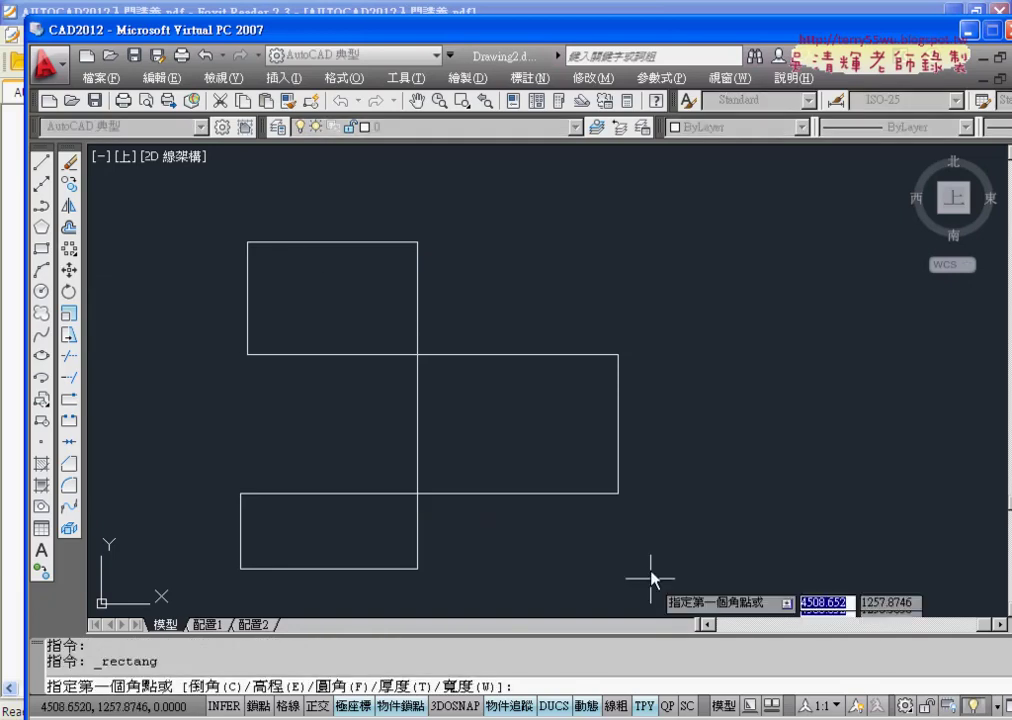
{"action": "left_click", "coordinate": [618, 493]}
{"action": "middle_click_drag", "start_coordinate": [757, 567], "coordinate": [696, 490]}
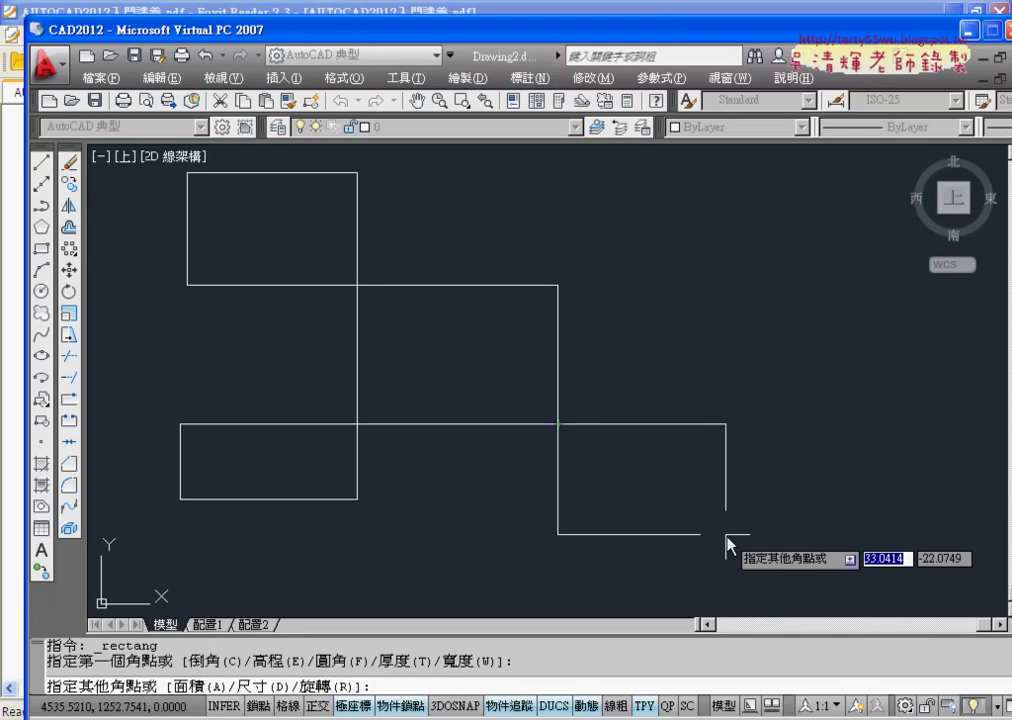
{"action": "type", "text": "@"}
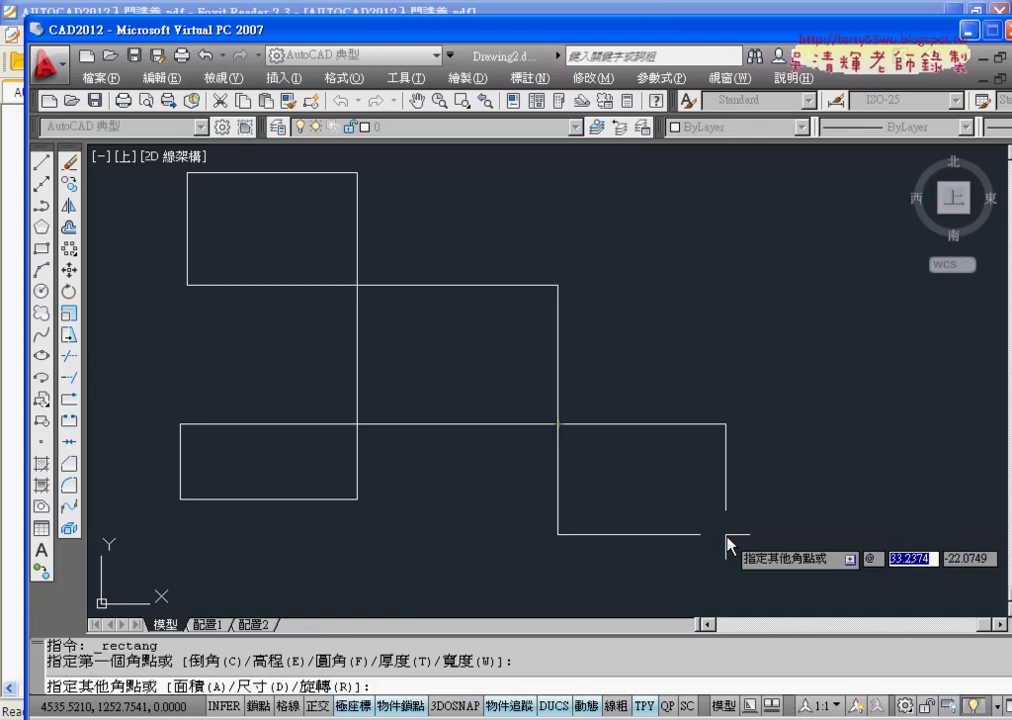
{"action": "type", "text": "32"}
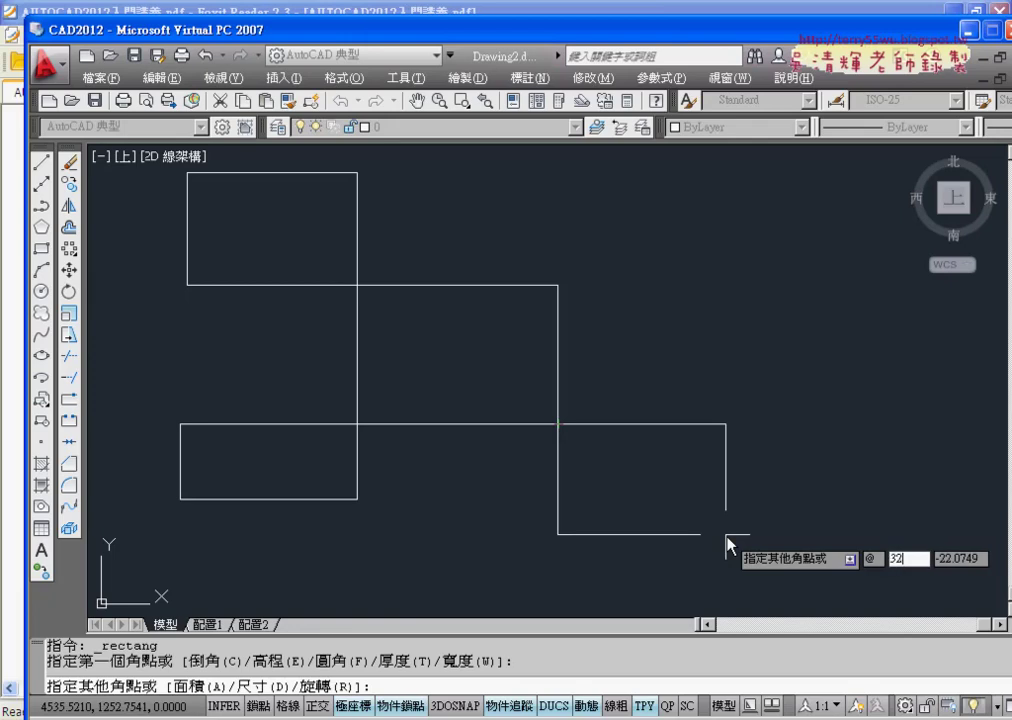
{"action": "type", "text": ".5"}
{"action": "key", "text": "Tab"}
{"action": "type", "text": "-"}
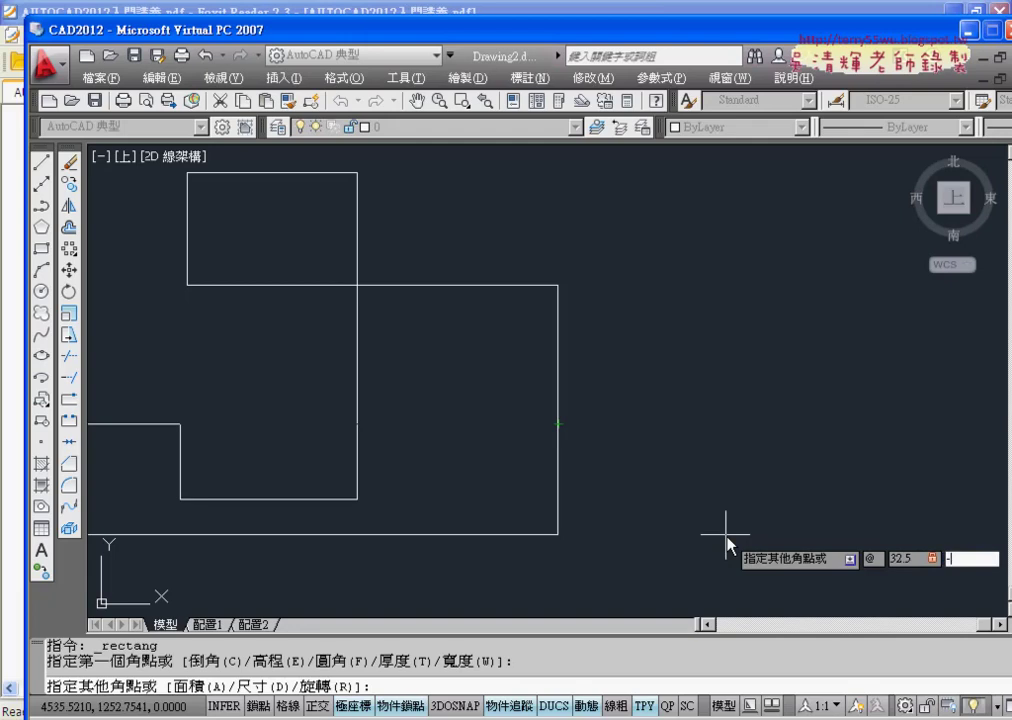
{"action": "type", "text": "23.5"}
{"action": "key", "text": "Return"}
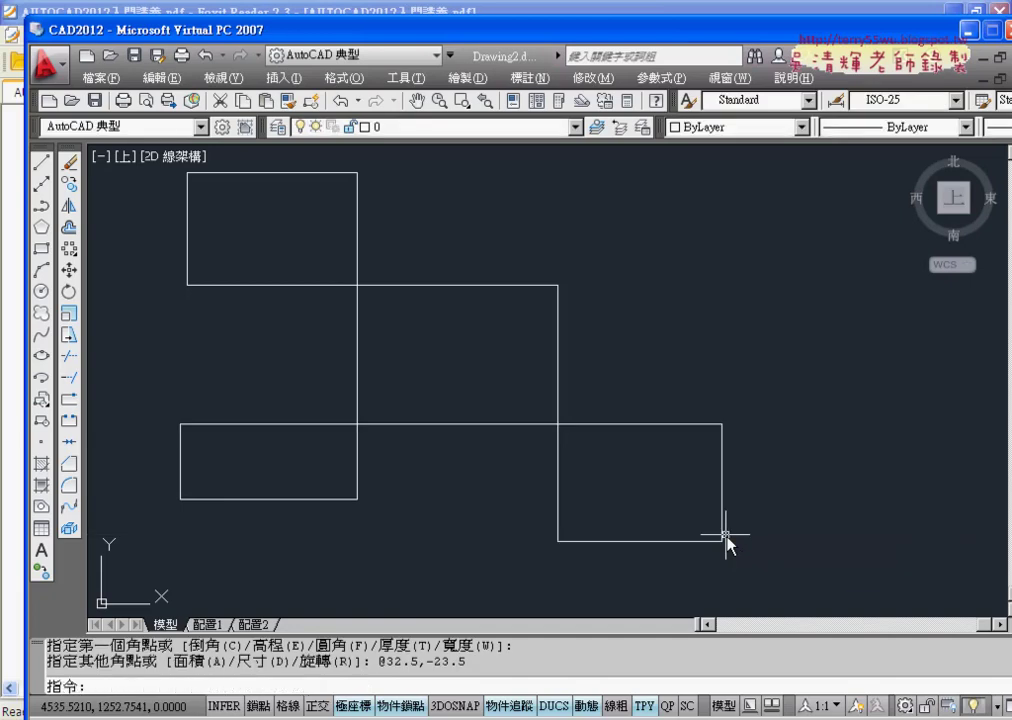
{"action": "mouse_move", "coordinate": [642, 513]}
{"action": "middle_mouse_down"}
{"action": "mouse_move", "coordinate": [549, 515]}
{"action": "mouse_move", "coordinate": [552, 531]}
{"action": "middle_mouse_up"}
{"action": "scroll", "coordinate": [551, 508], "scroll_direction": "down", "scroll_amount": 2}
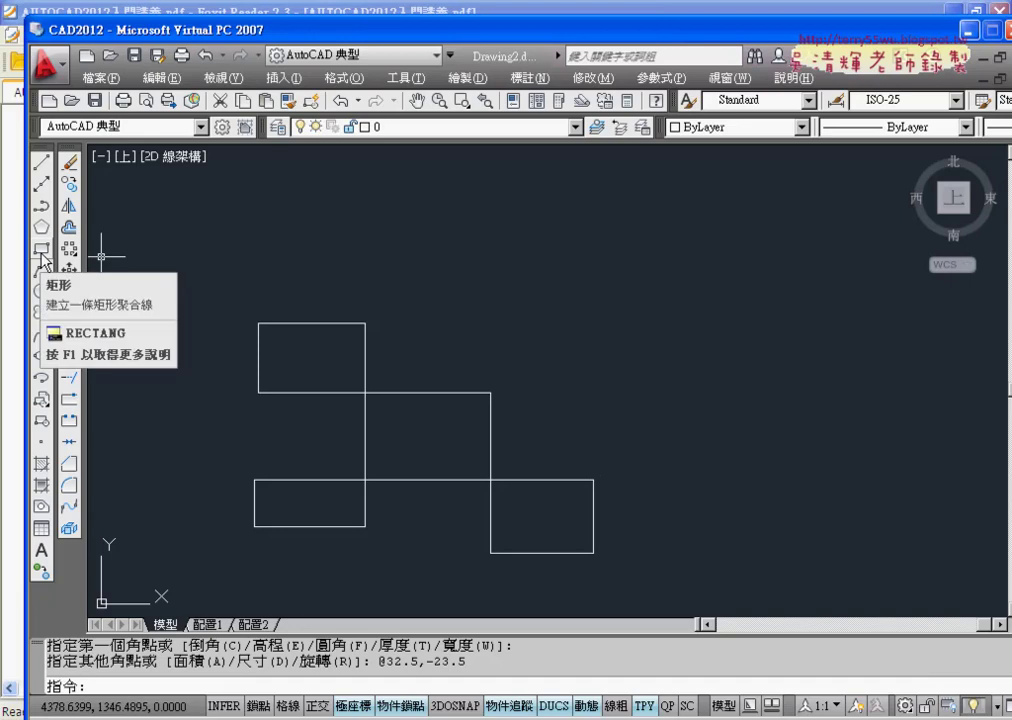
- Start a fifth rectangle above the lower-right rectangle's right edge
{"action": "left_click", "coordinate": [41, 250]}
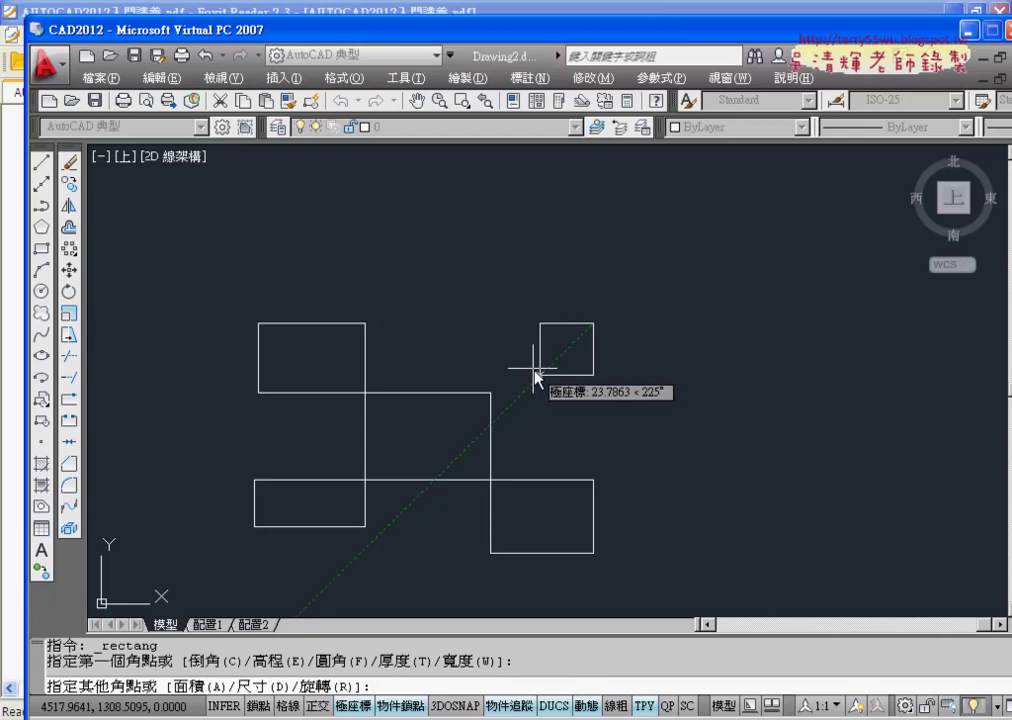
- Complete the 20 by 10 upper-right rectangle with relative offset @-20,-10
{"action": "type", "text": "-"}
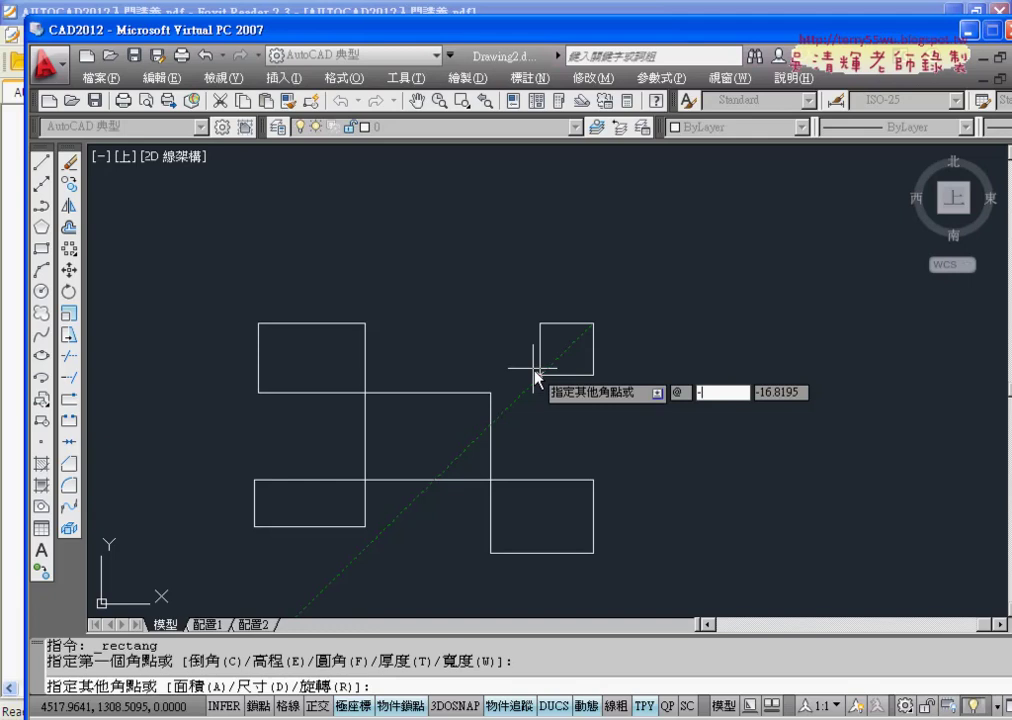
{"action": "type", "text": "20"}
{"action": "key", "text": "Tab"}
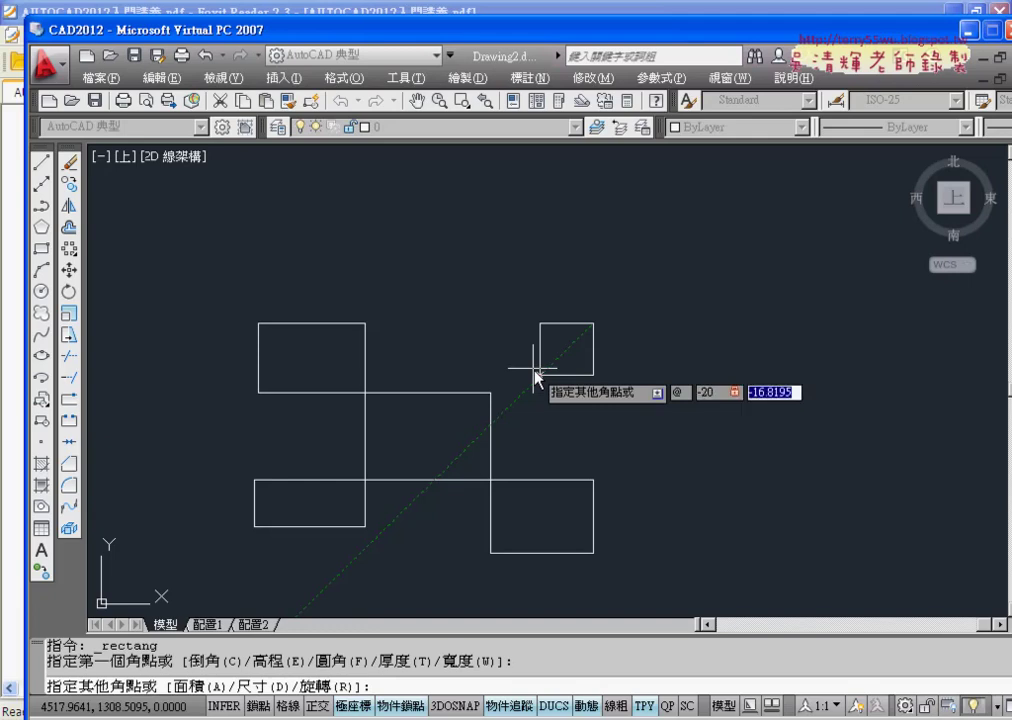
{"action": "type", "text": "-10"}
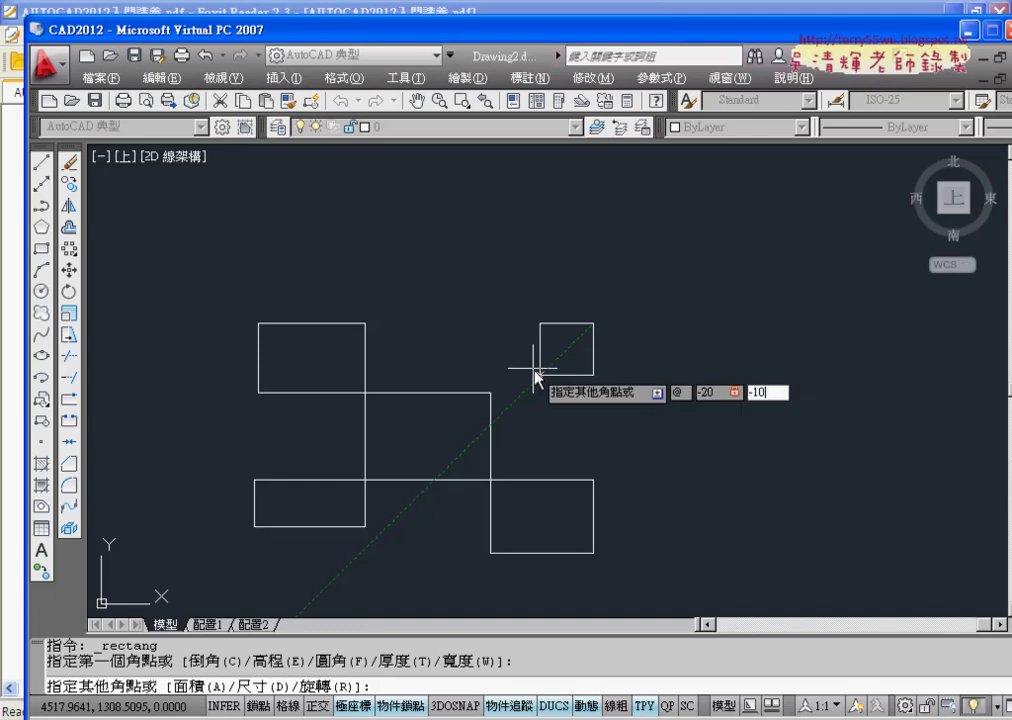
{"action": "key", "text": "Return"}
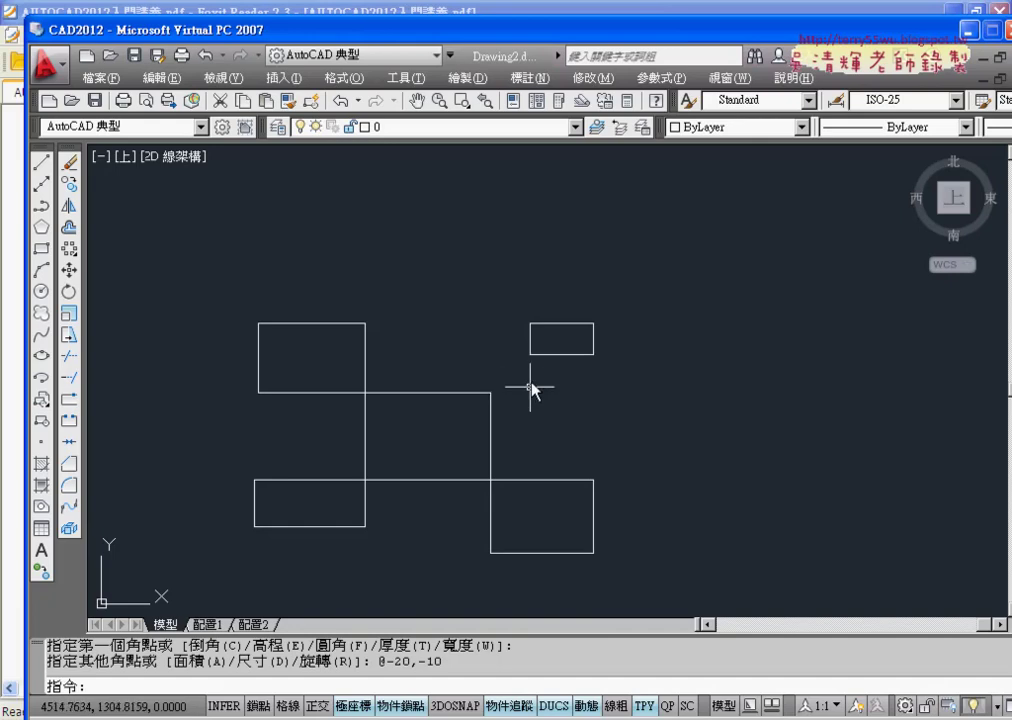
- Draw a rectangle from the small rectangle's lower-left corner to the large rectangle's upper-right corner
{"action": "left_click", "coordinate": [44, 249]}
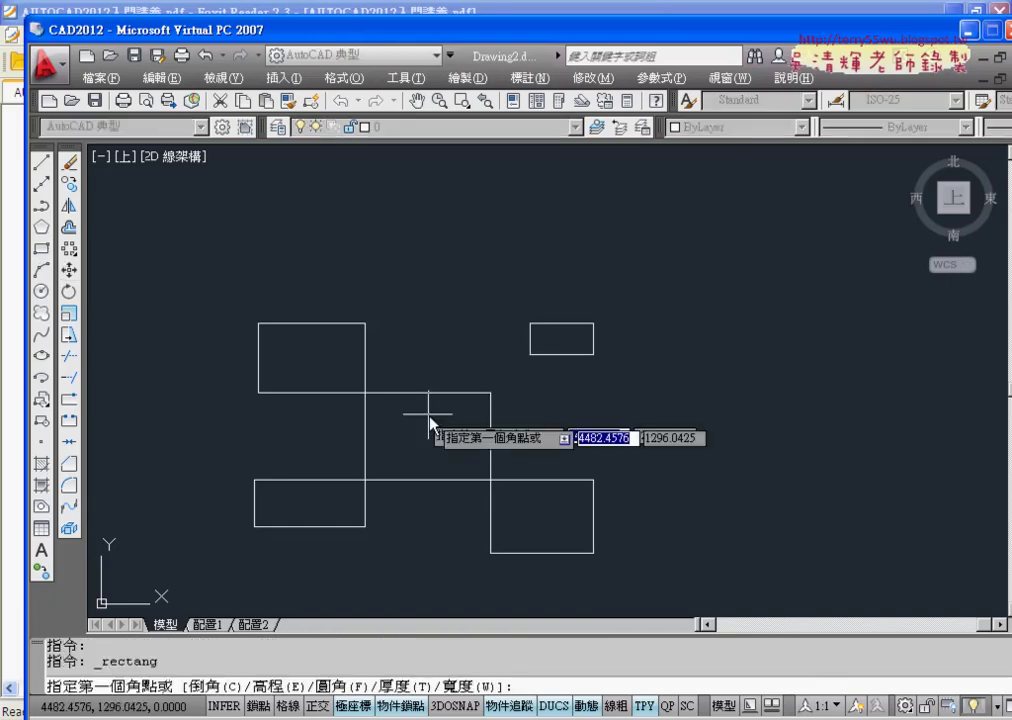
{"action": "left_click", "coordinate": [530, 354]}
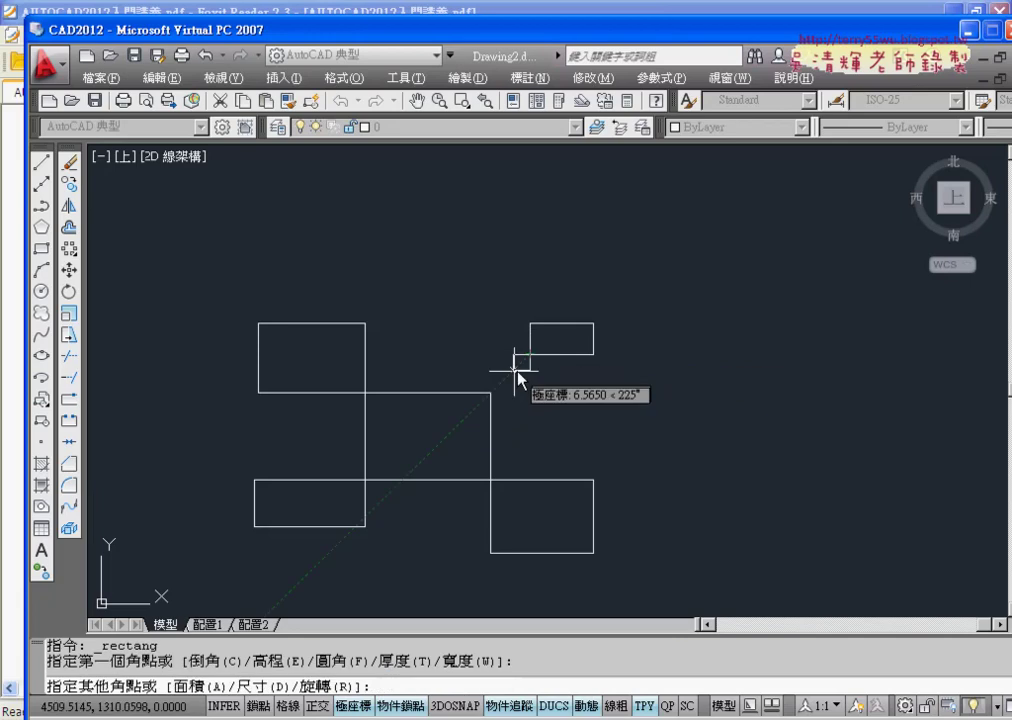
{"action": "left_click", "coordinate": [490, 392]}
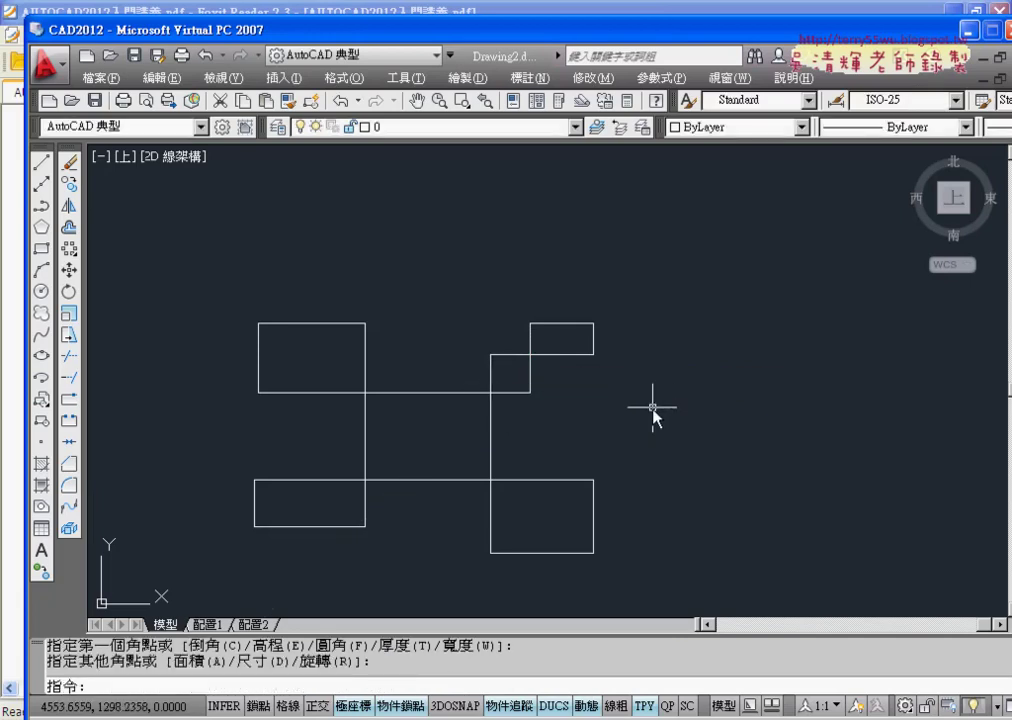
{"action": "scroll", "coordinate": [653, 413], "scroll_direction": "up", "scroll_amount": 2}
{"action": "middle_click_drag", "start_coordinate": [682, 398], "coordinate": [817, 369]}
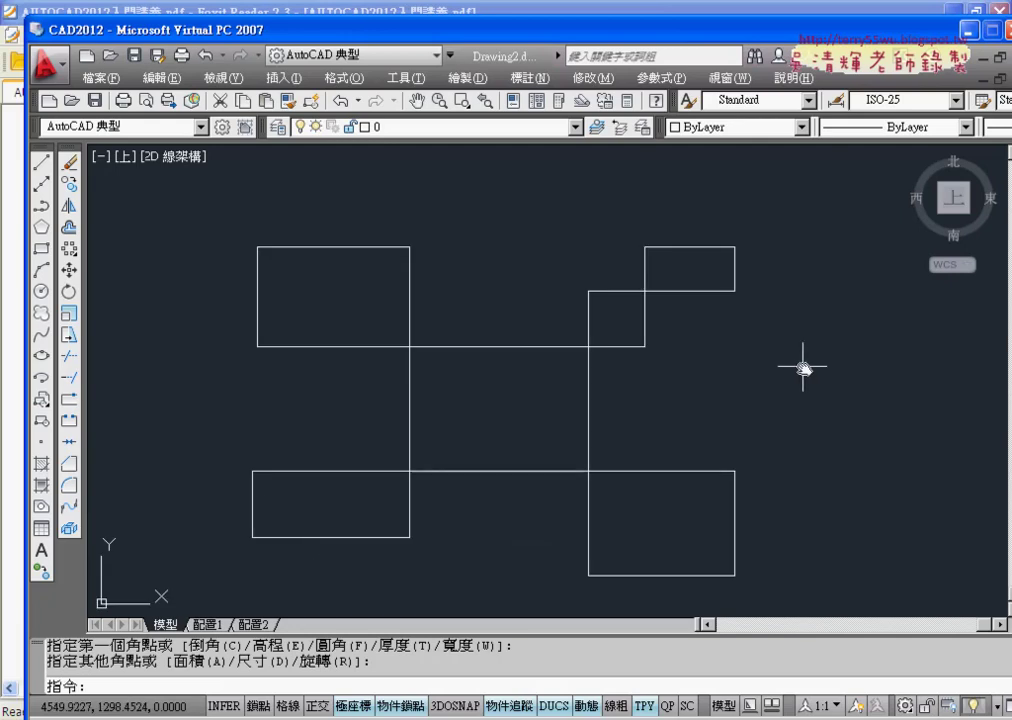
{"action": "middle_click_drag", "start_coordinate": [766, 368], "coordinate": [788, 362]}
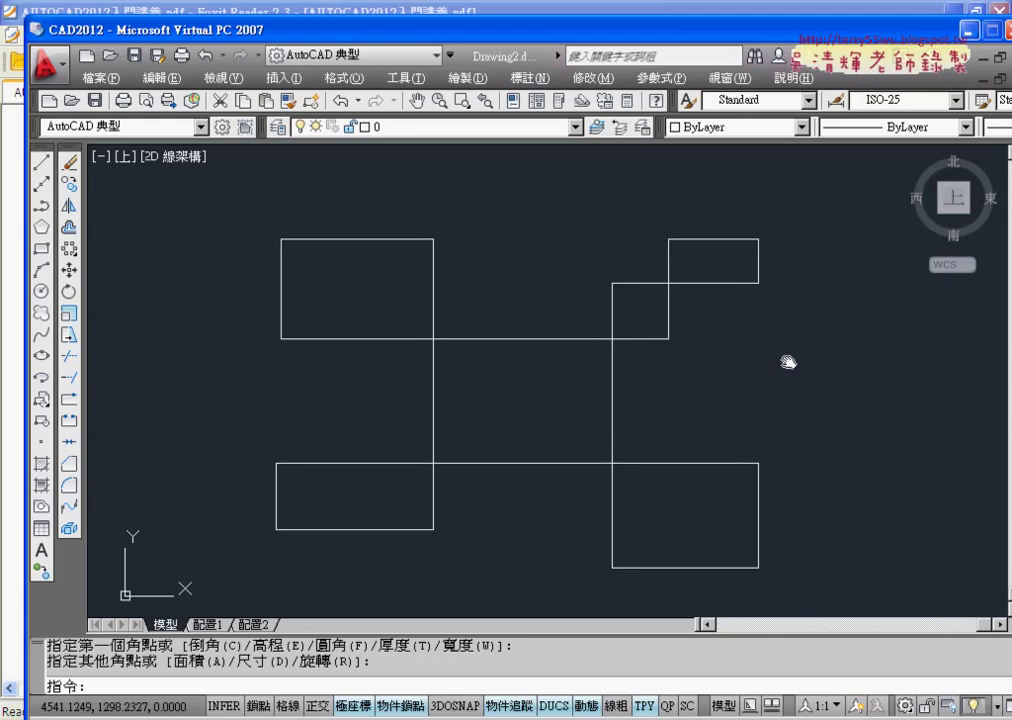